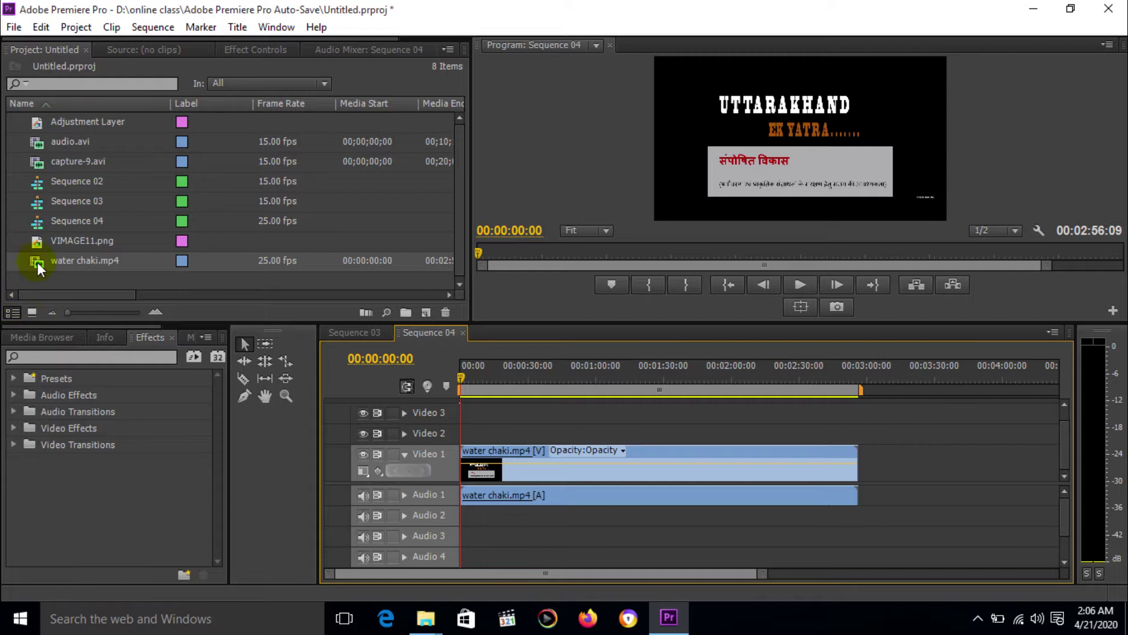
Step: Unlink the audio and video of the water chaki.mp4 clip and move its audio to the Audio 3 track
right_click(621, 470)
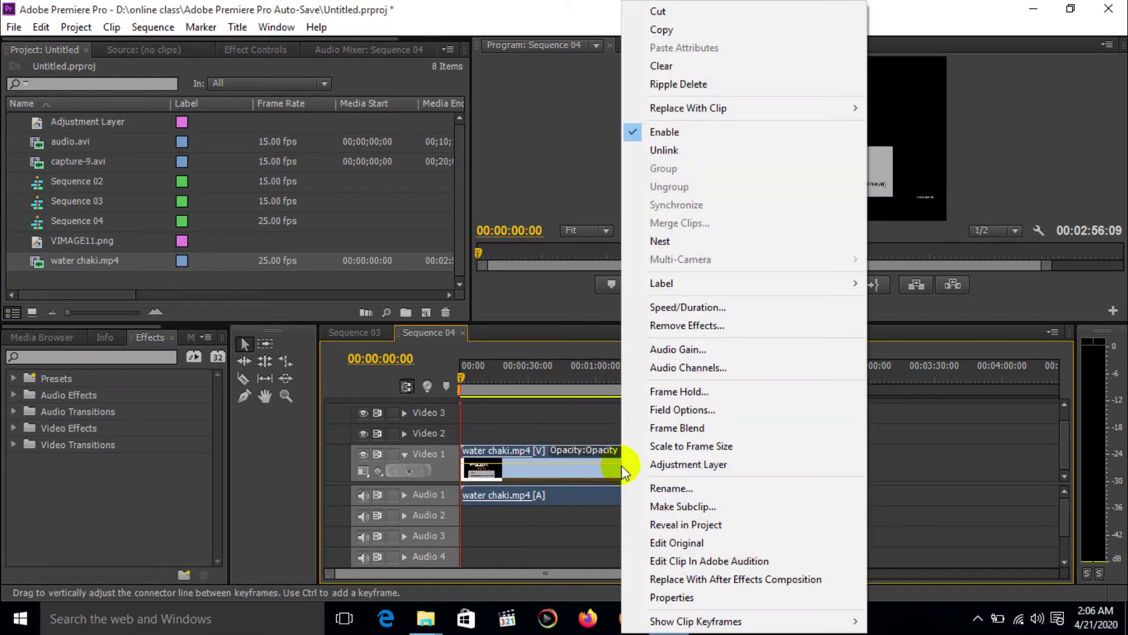
click(671, 151)
click(838, 494)
click(926, 493)
click(718, 492)
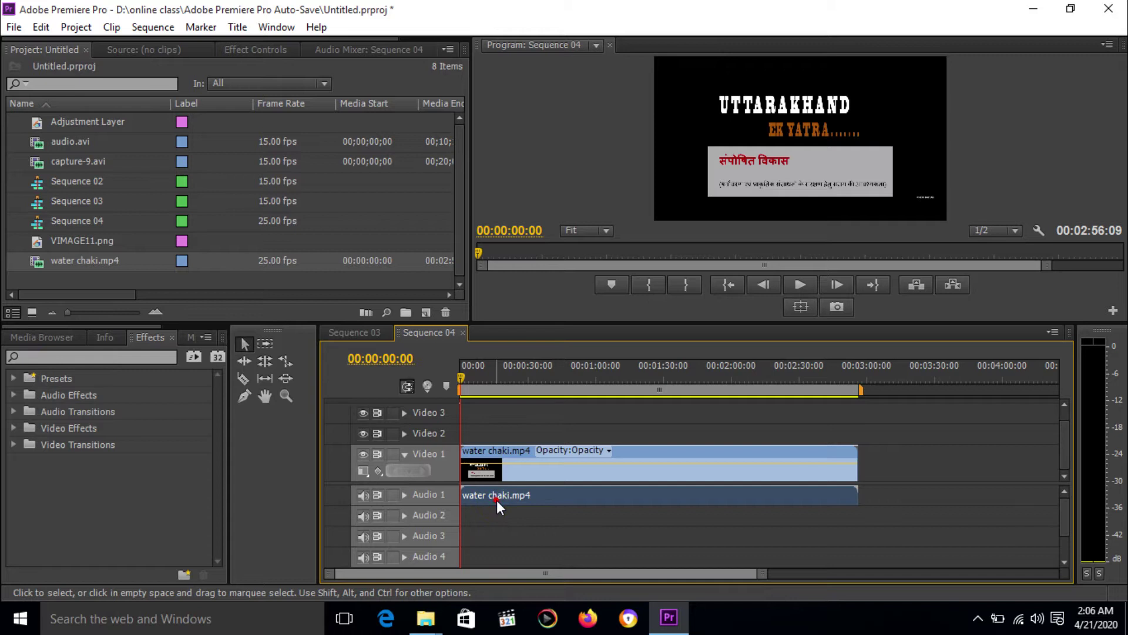
drag(503, 499, 503, 536)
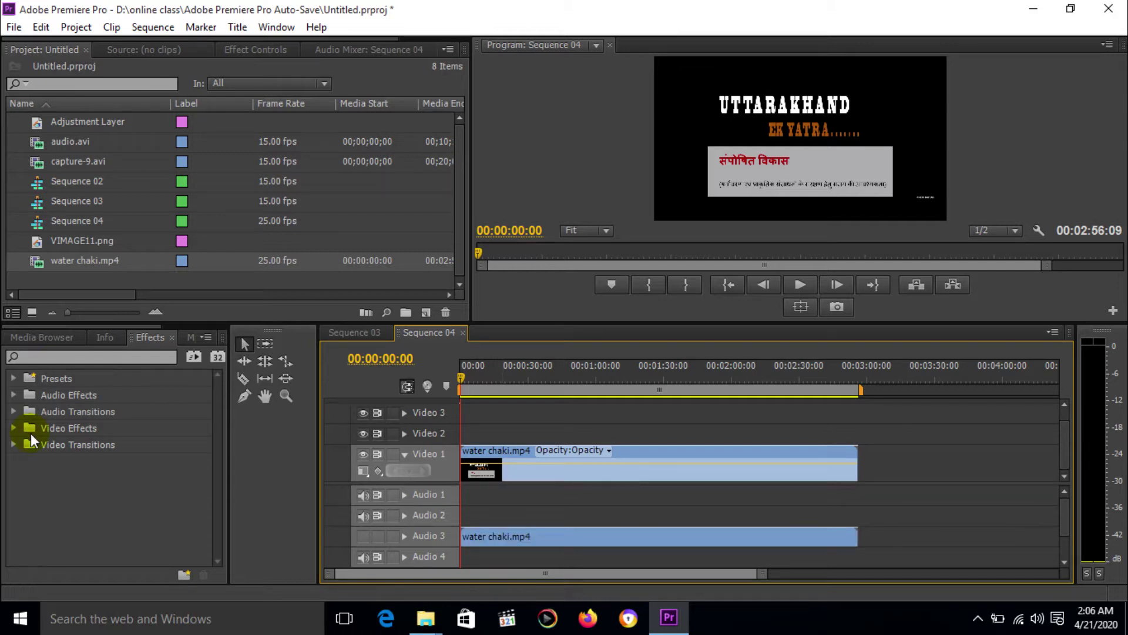
Step: Add audio.avi to Video 1 and Audio 1 just after the water chaki.mp4 clip and unlink its video and audio
drag(58, 143, 885, 487)
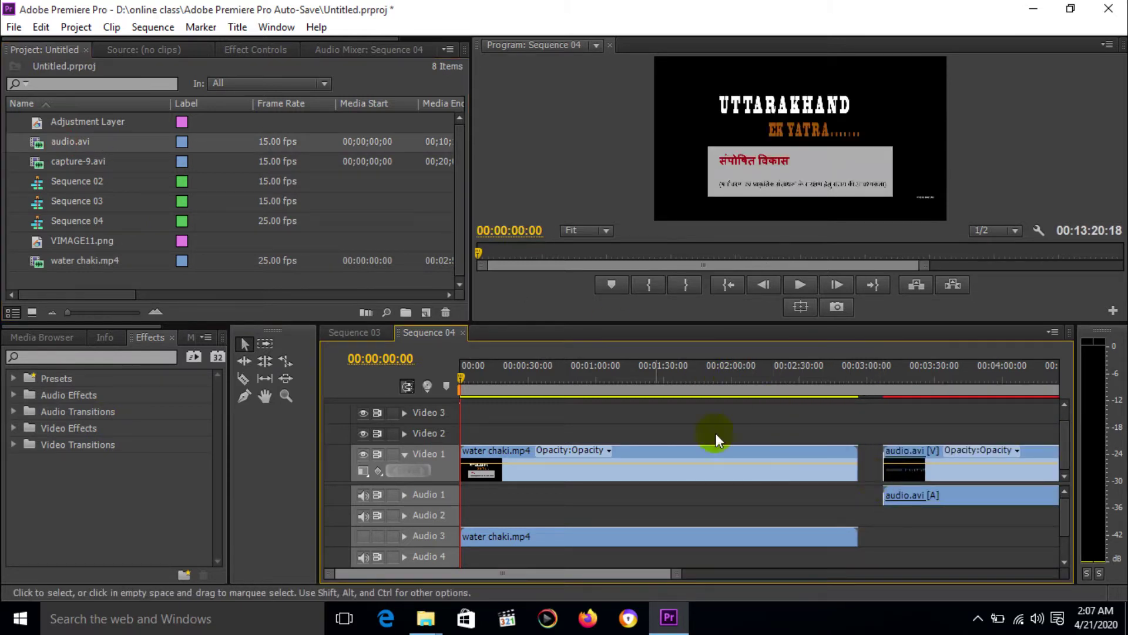
click(960, 475)
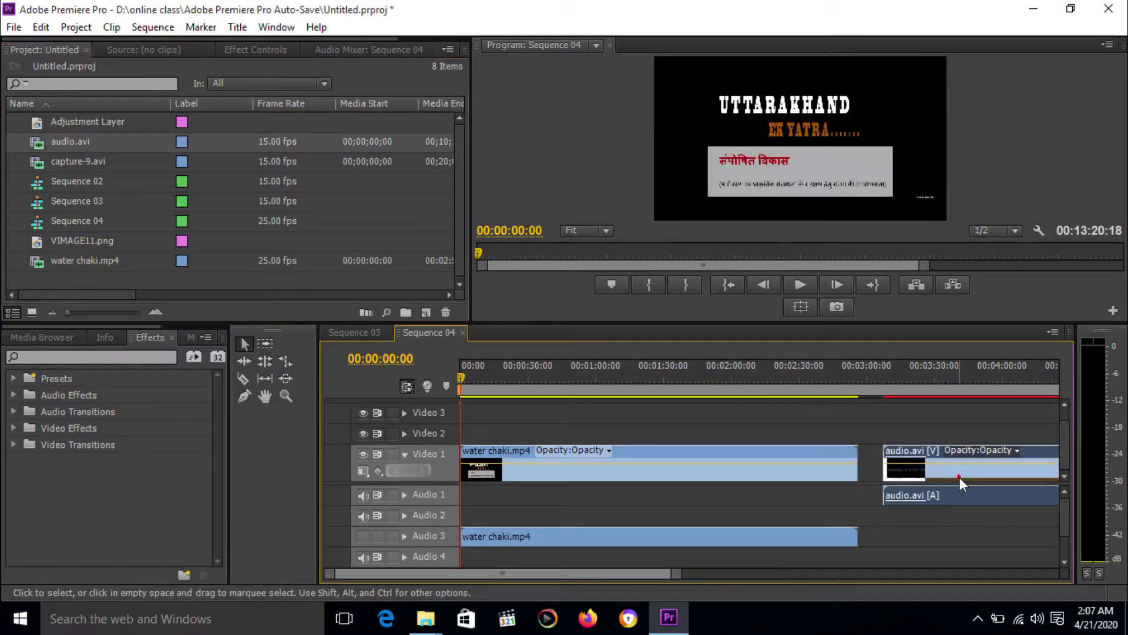
right_click(960, 477)
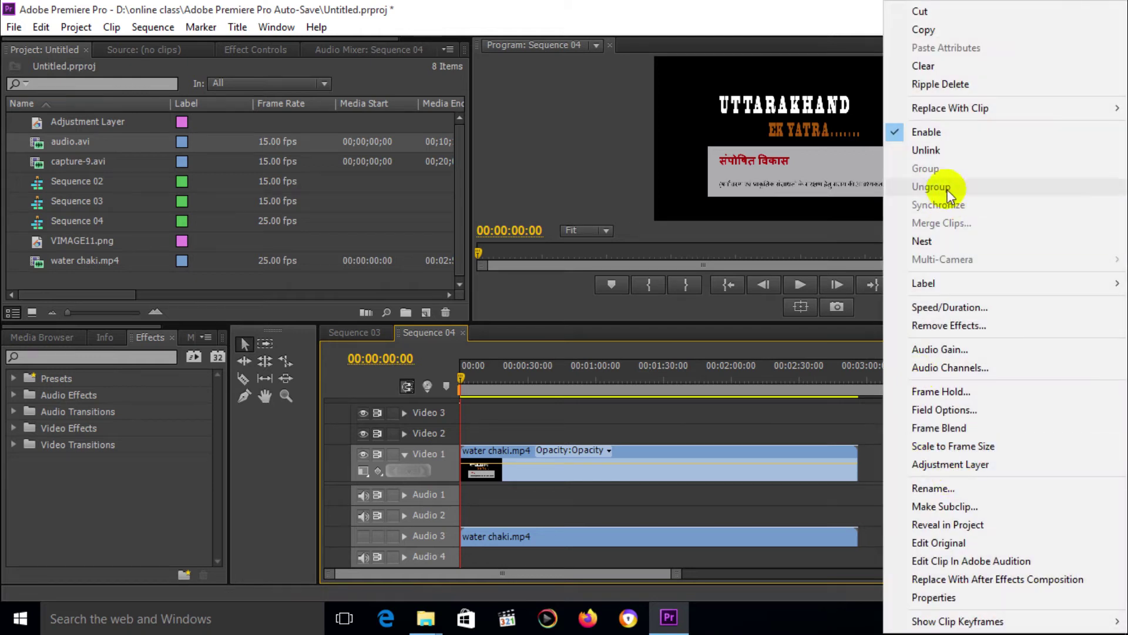
click(935, 154)
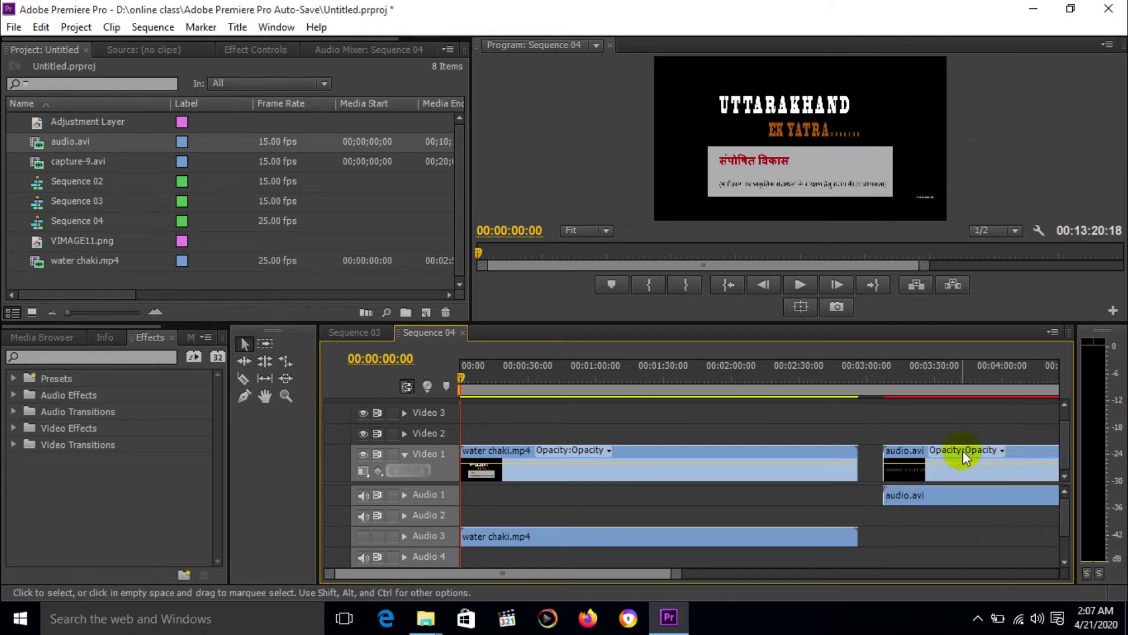
Step: Delete the video part of audio.avi and move its audio to the start of the Audio 1 track
click(962, 452)
click(921, 457)
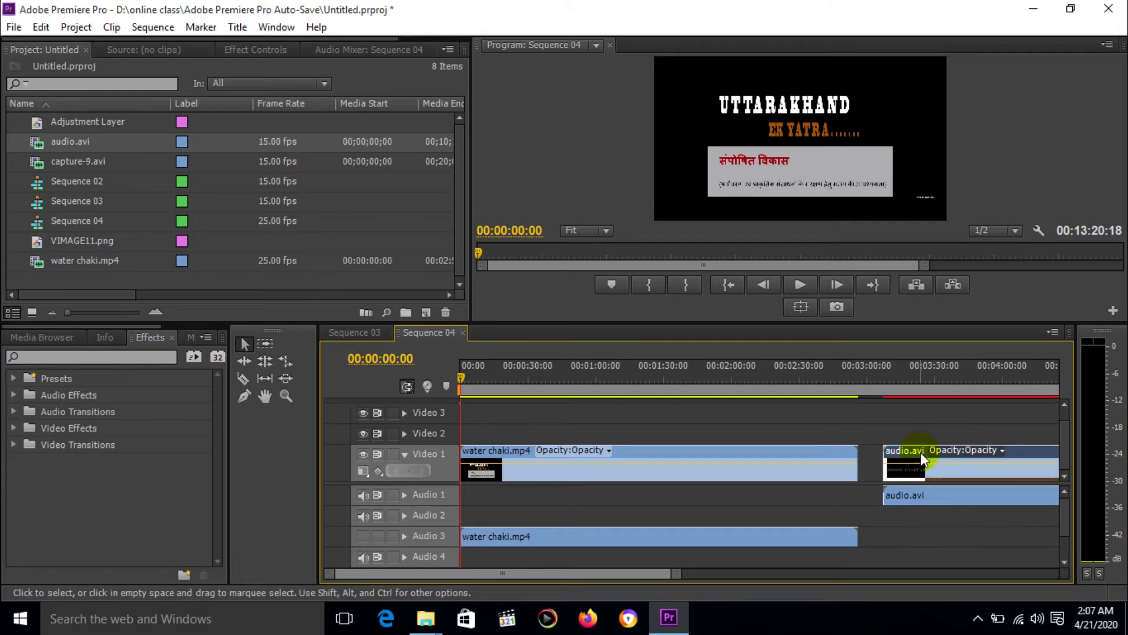
key(Delete)
click(904, 496)
drag(924, 496, 503, 496)
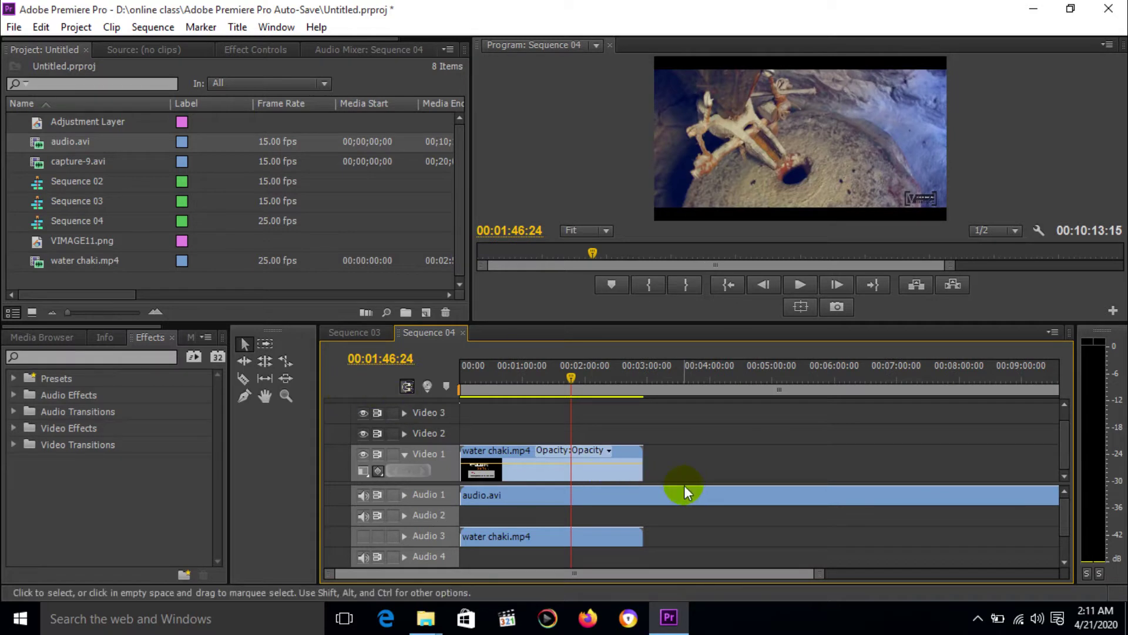
Step: Split the audio.avi clip on Audio 1 with the Razor tool at 00:01:46:04
click(686, 491)
key(Left)
key(Left)
key(Left)
key(Left)
key(Left)
key(Left)
key(Left)
key(Left)
key(Left)
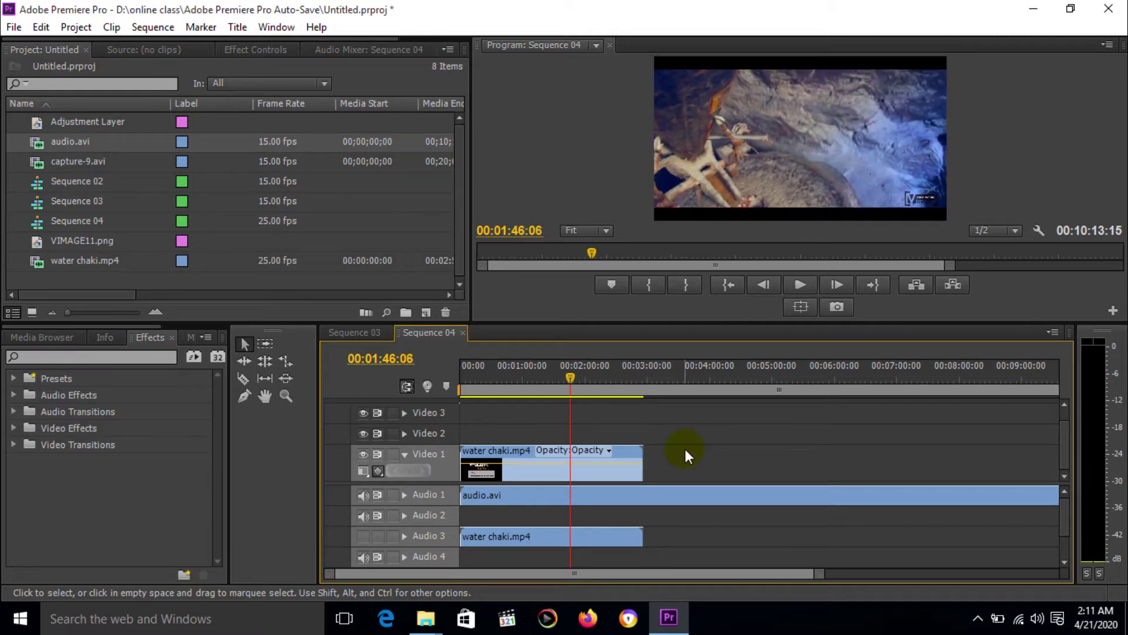
click(244, 378)
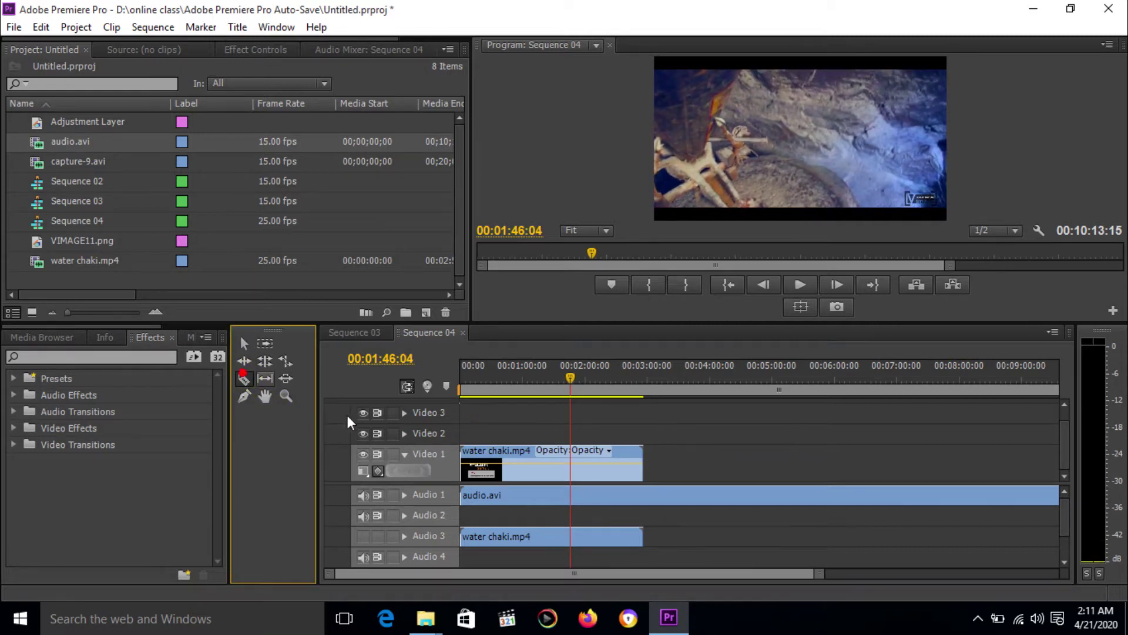
click(573, 498)
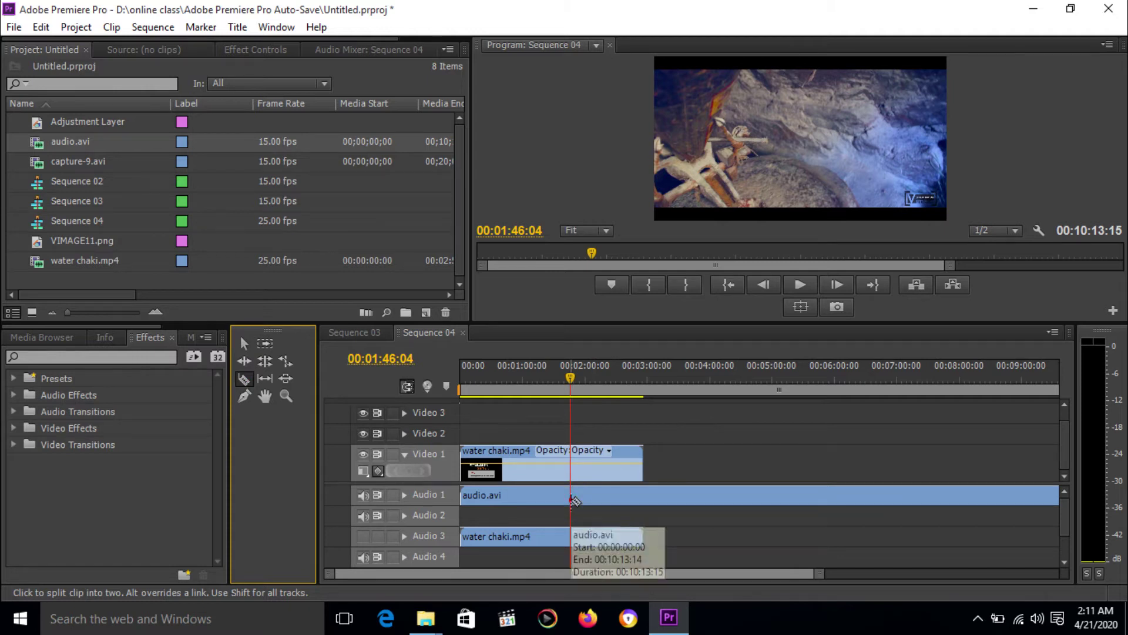
Step: Delete the first piece of audio.avi on Audio 1 and close the gap with Ripple Delete
click(244, 344)
click(240, 342)
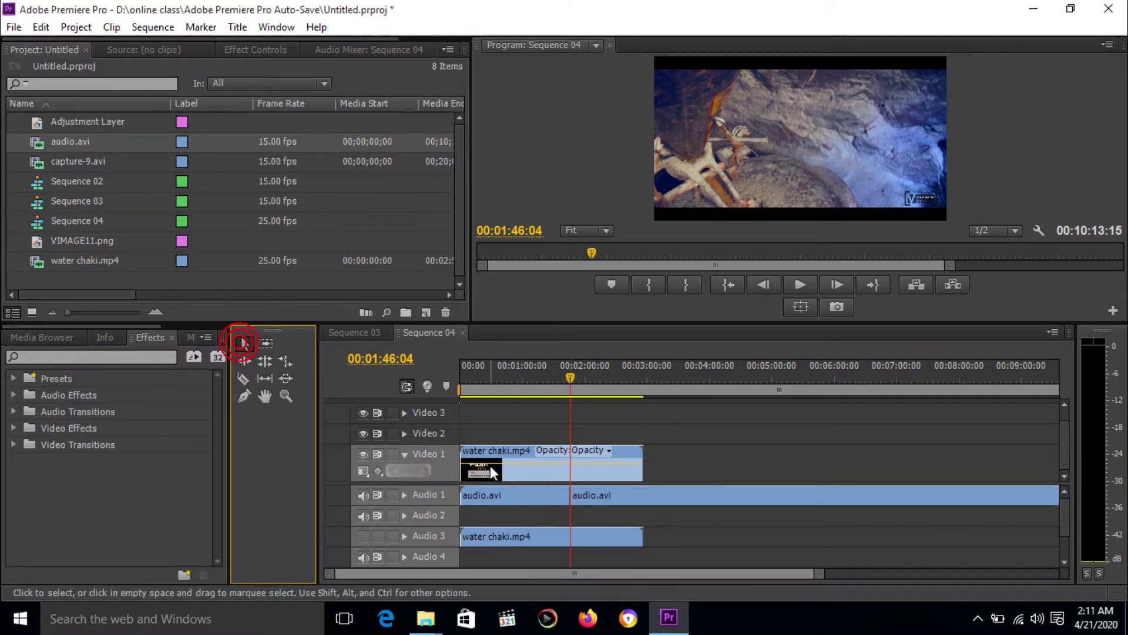
click(506, 497)
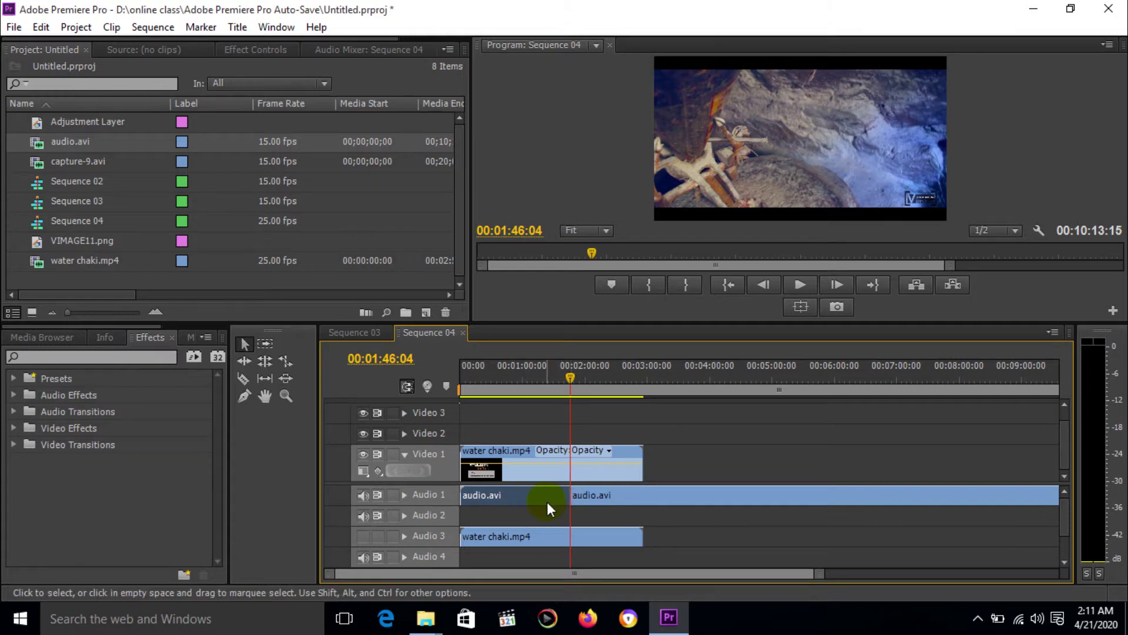
key(Delete)
right_click(524, 498)
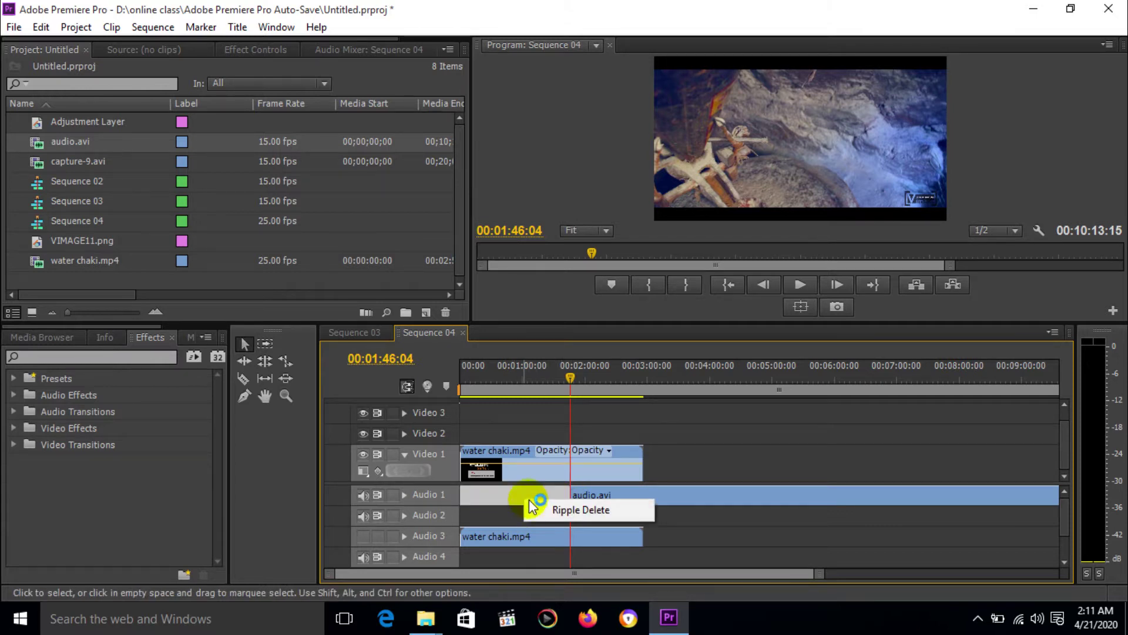
click(568, 510)
Step: Play back the opening of the sequence to check the voice-over on Audio 1 against the video
key(space)
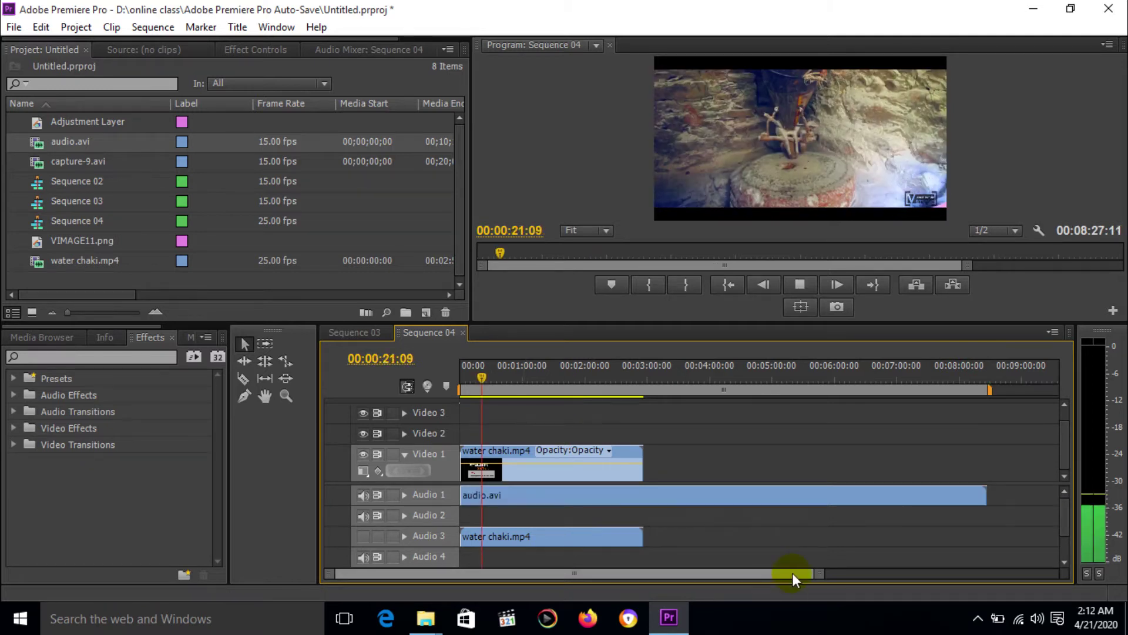
click(243, 378)
drag(813, 576, 741, 583)
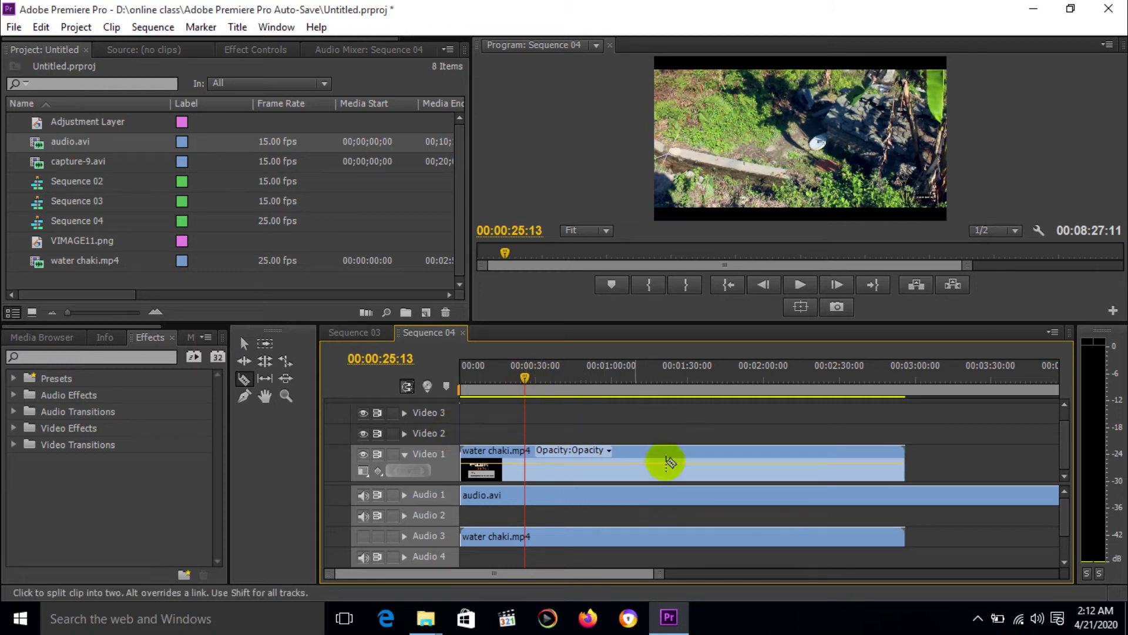
key(Left)
key(Left)
key(Left)
key(Left)
key(Left)
key(Left)
key(Left)
key(Left)
key(Left)
key(Left)
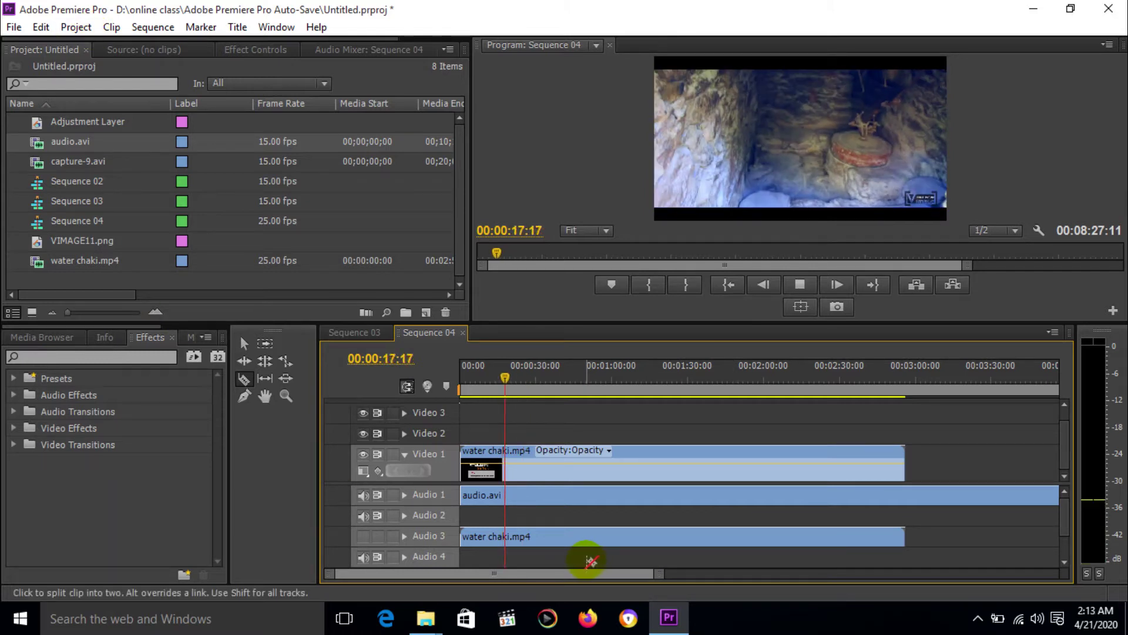
key(space)
click(244, 344)
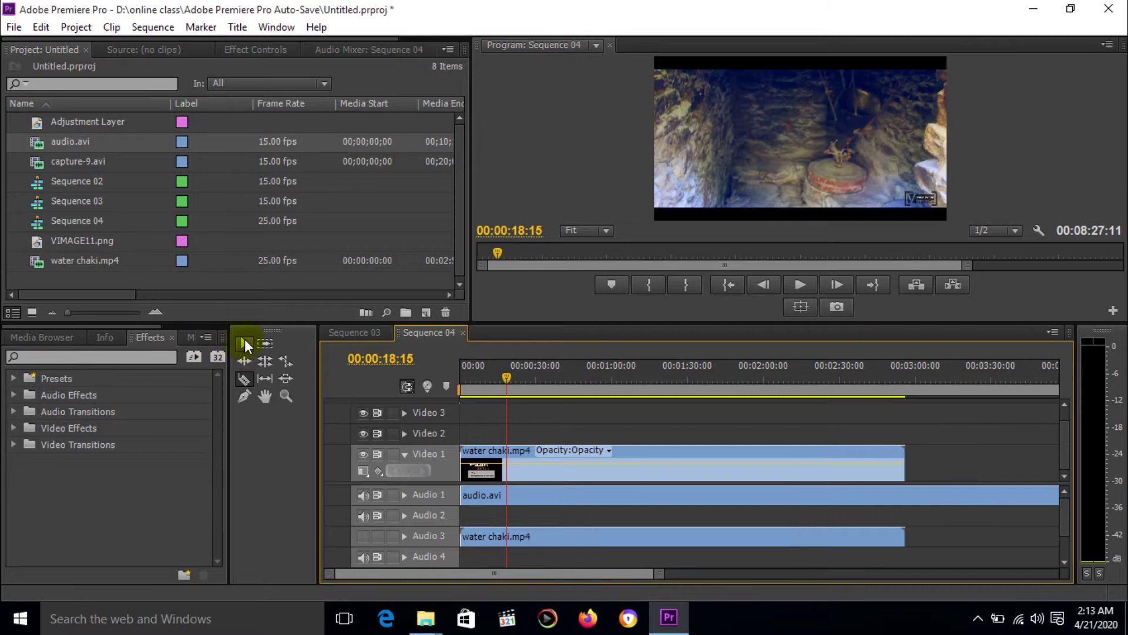
Step: Open the timeline's audio.avi clip in the Source monitor and mark an In point at 00:01:46:09, just before the first spoken phrase
click(527, 496)
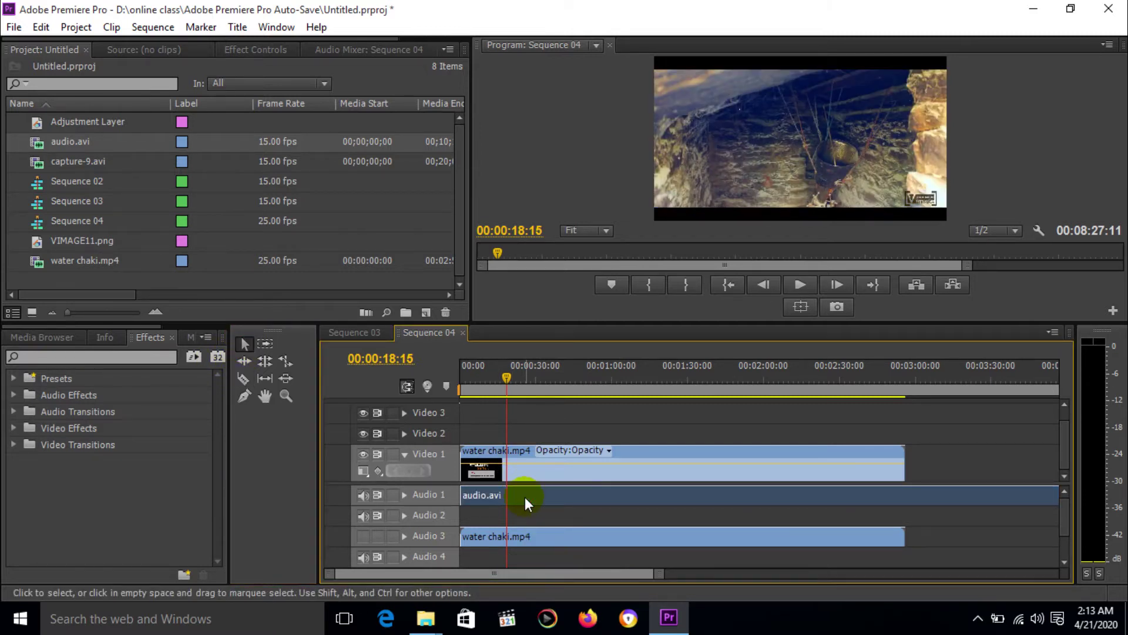
double_click(525, 497)
drag(226, 288, 392, 308)
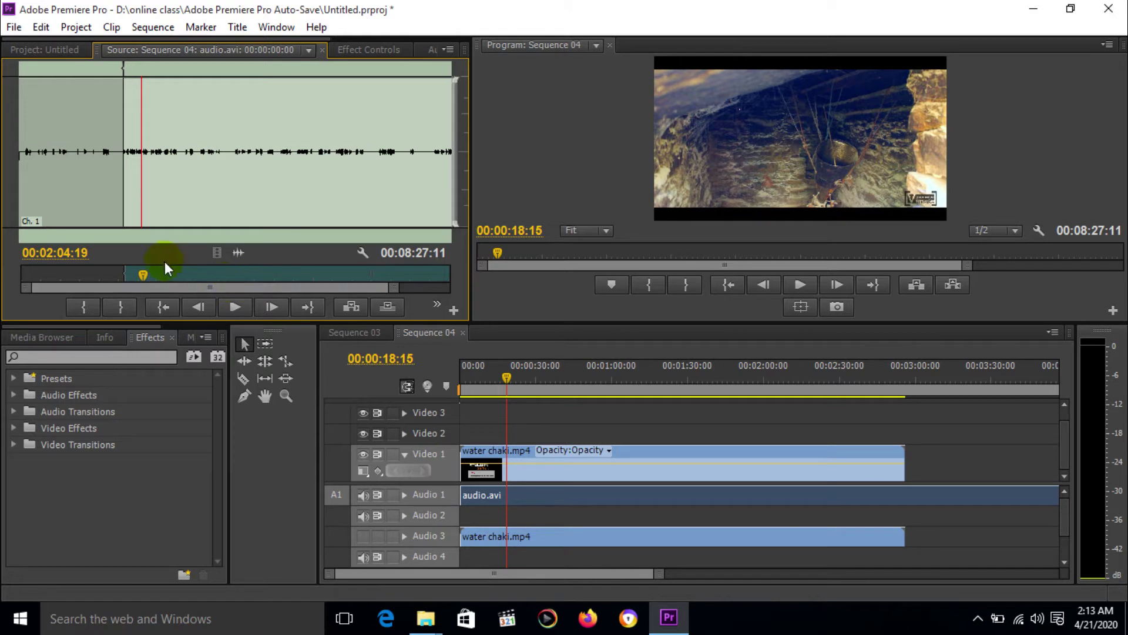
drag(391, 297, 331, 295)
drag(237, 88, 45, 106)
key(space)
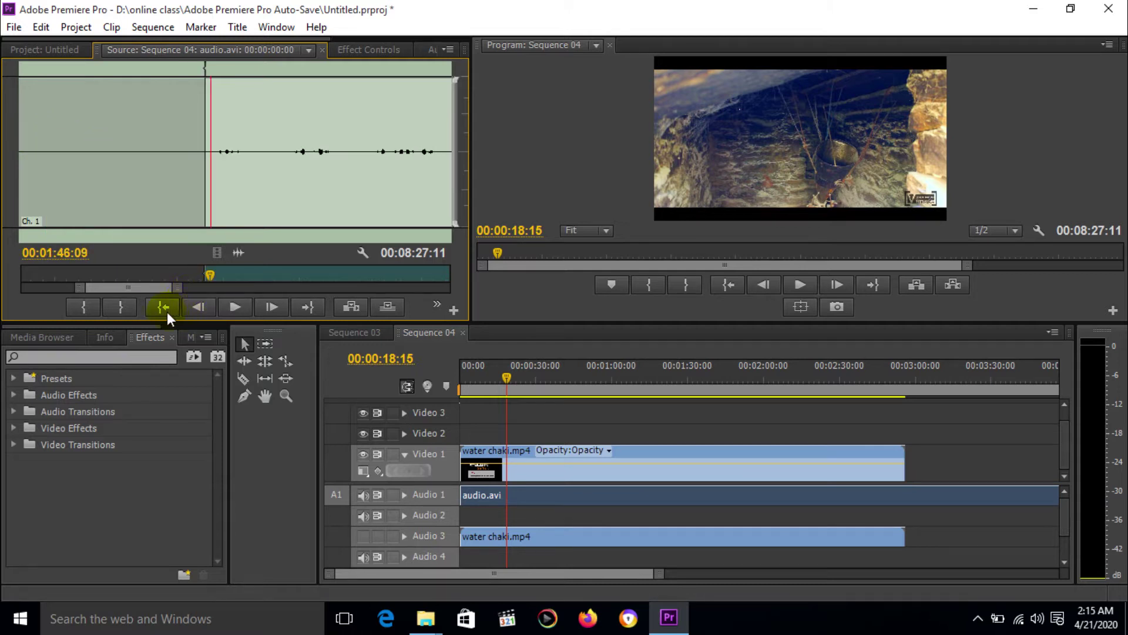
click(87, 309)
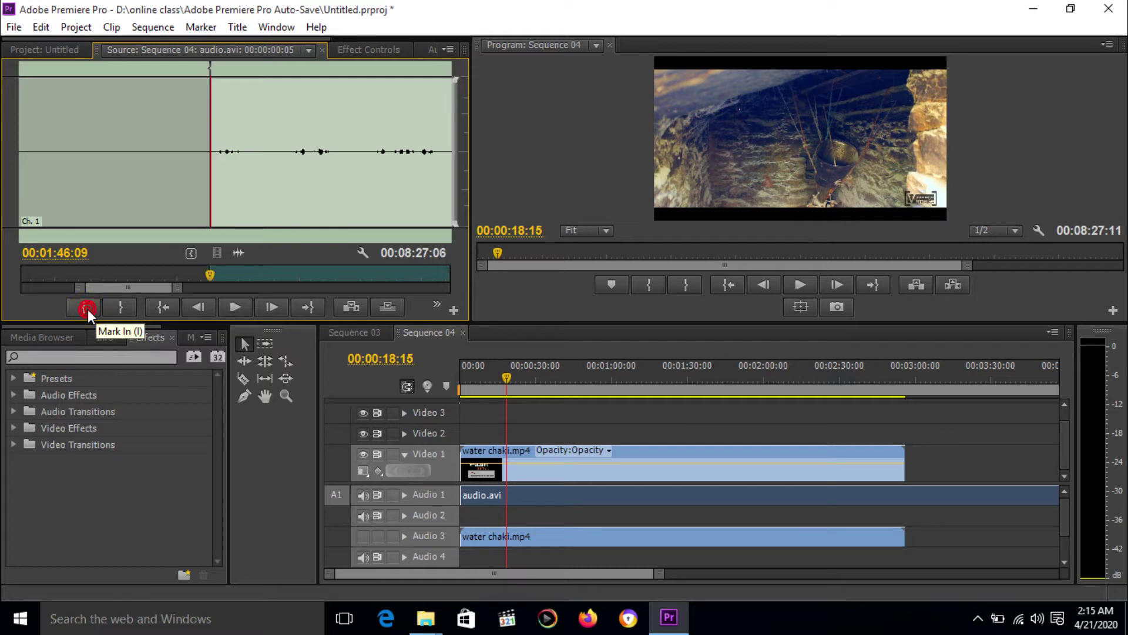
Step: Mark the Out point of audio.avi at 00:01:47:18, just after the first spoken phrase
key(space)
key(space)
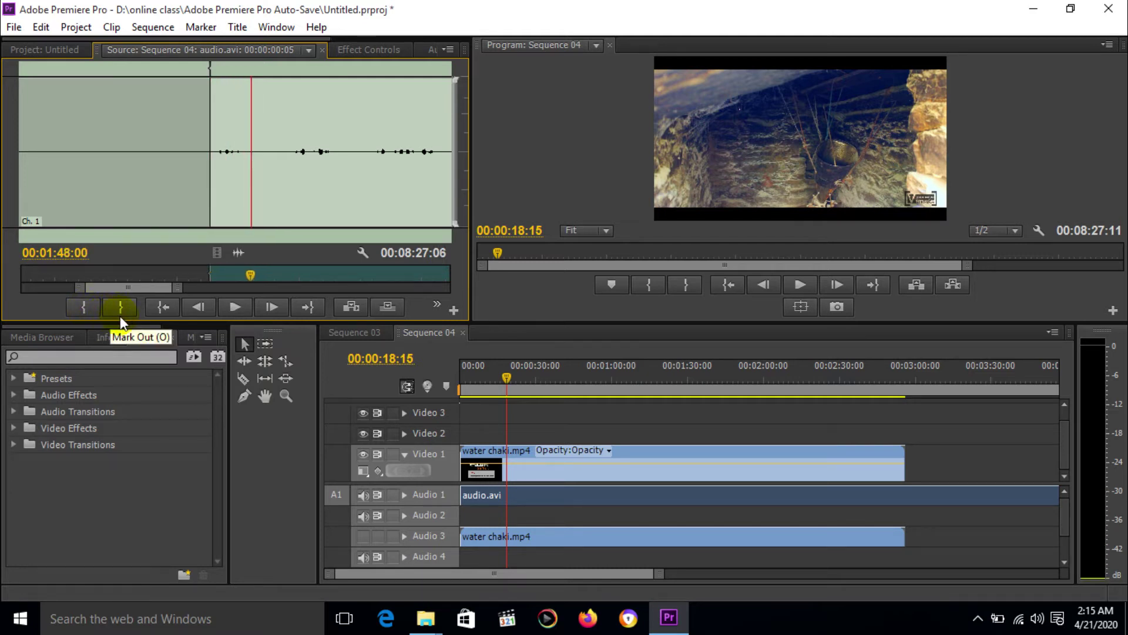
key(Left)
key(Left)
key(Left)
key(Left)
key(Left)
key(Left)
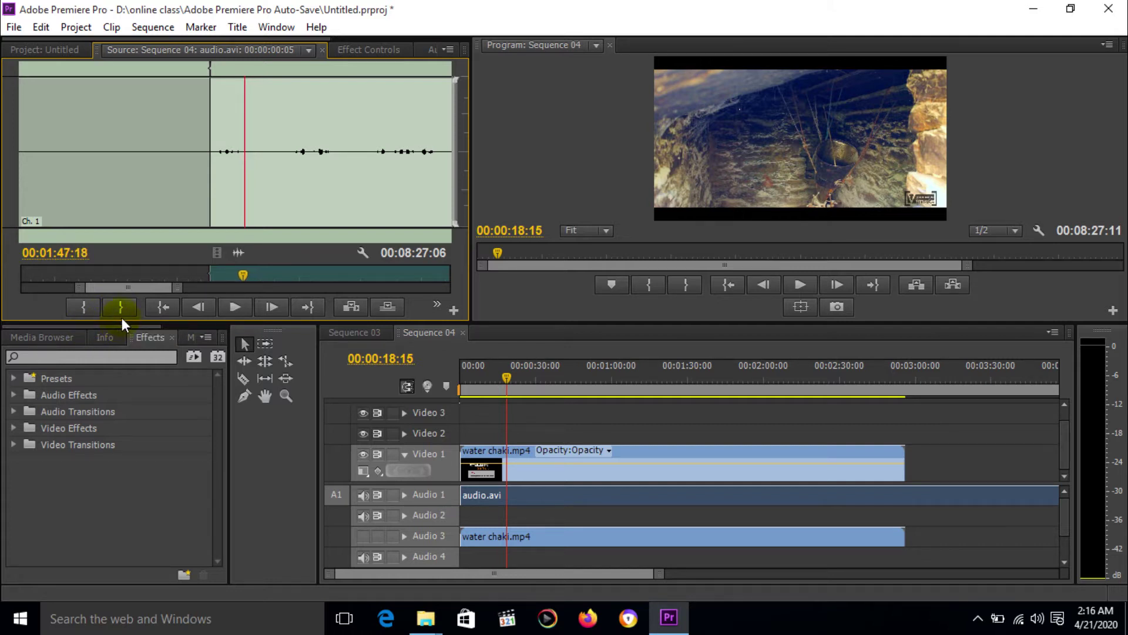
click(121, 307)
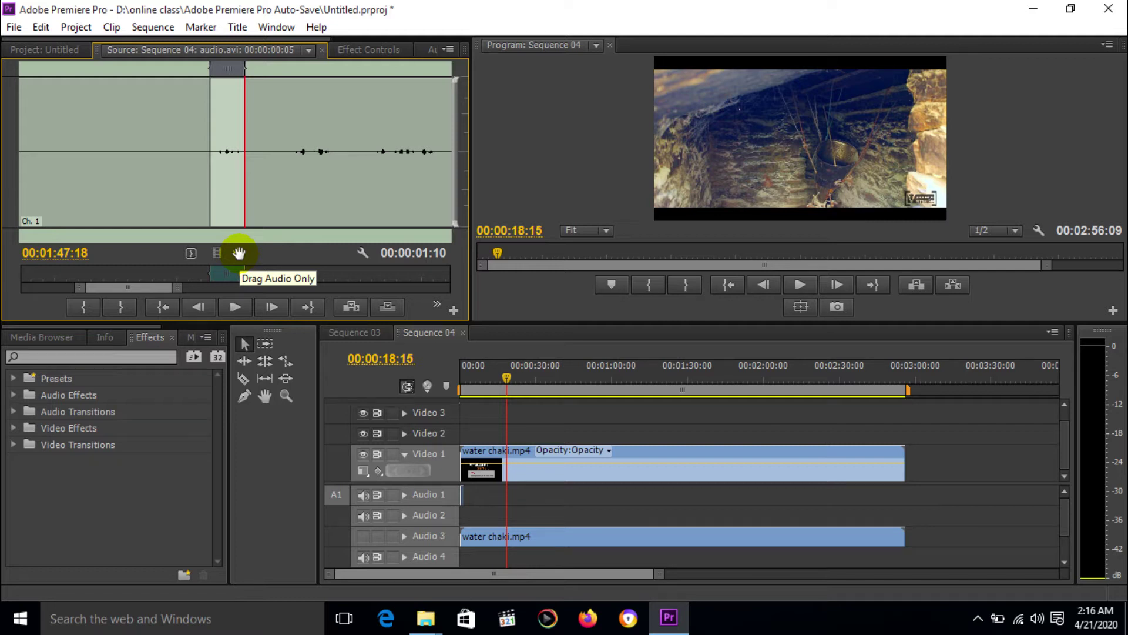
Step: Place an audio-only copy of the marked range at the start of the Audio 2 track
drag(239, 254, 239, 254)
drag(315, 344, 482, 506)
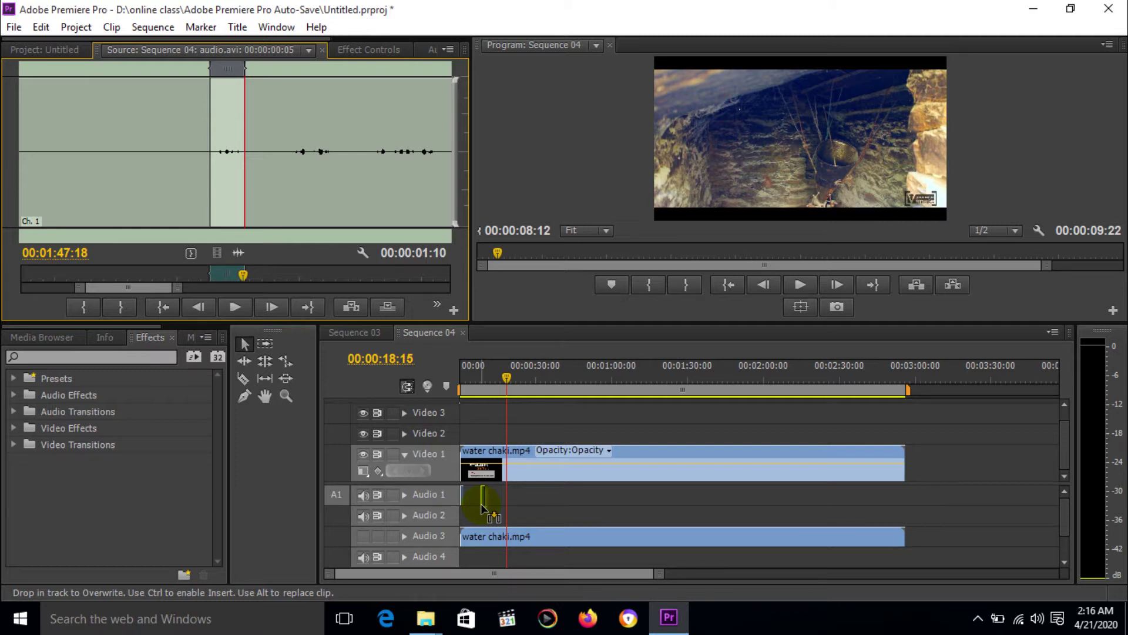
drag(482, 506, 483, 504)
Step: Play the source audio on to the second spoken phrase and mark an In point at 00:01:49:16
click(253, 64)
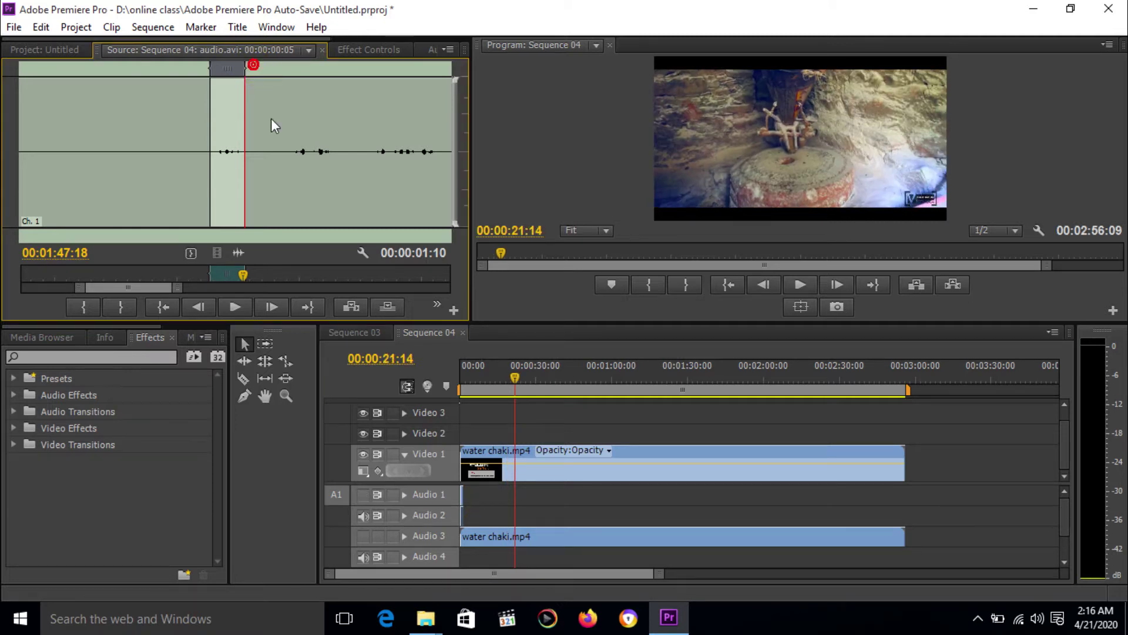
key(space)
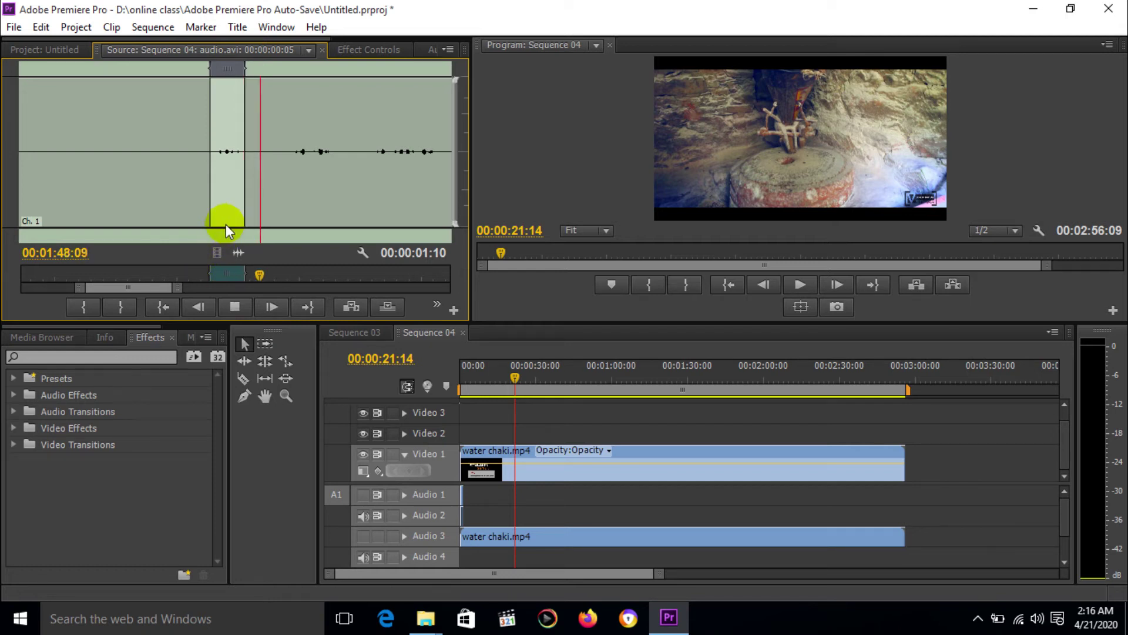
key(space)
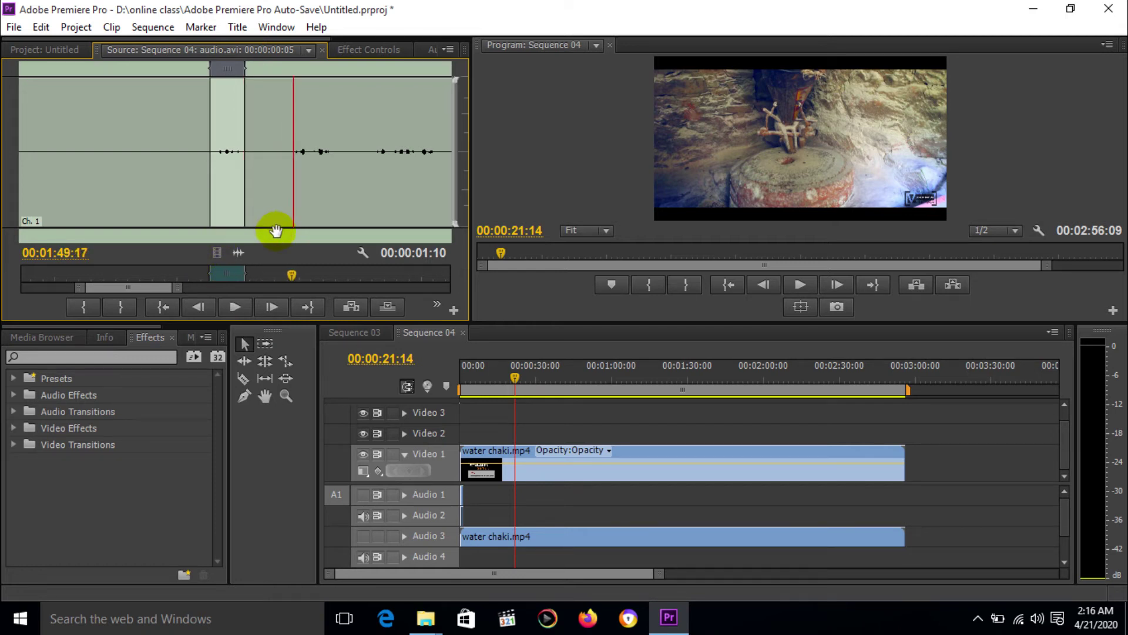
key(Left)
click(88, 306)
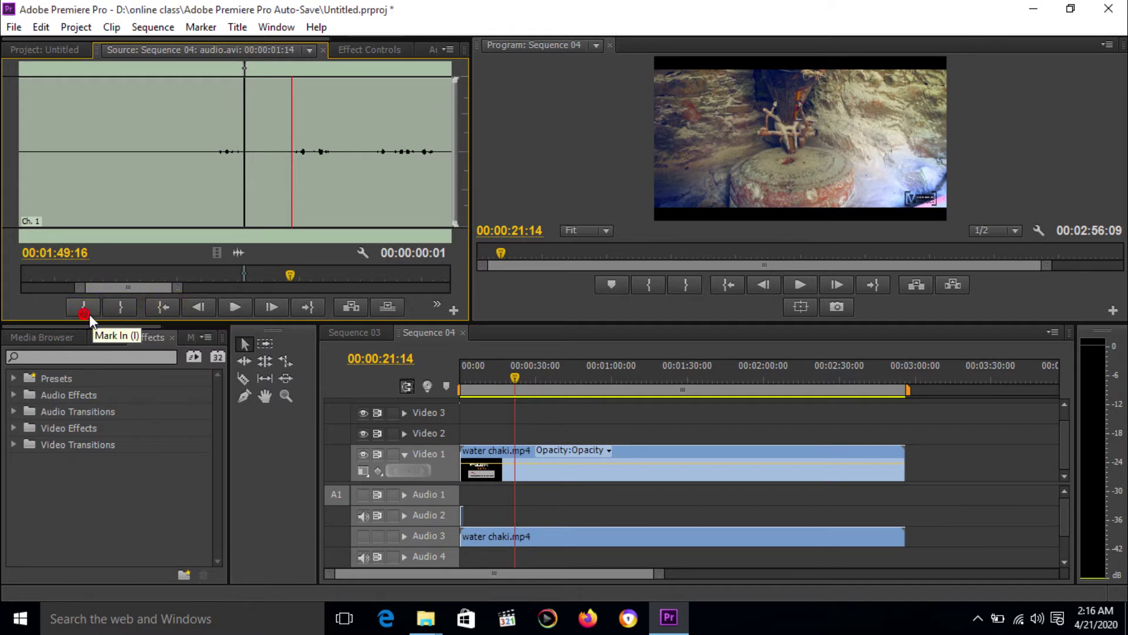
Step: Play through the second spoken phrase and mark its Out point at 00:01:51:08
click(233, 308)
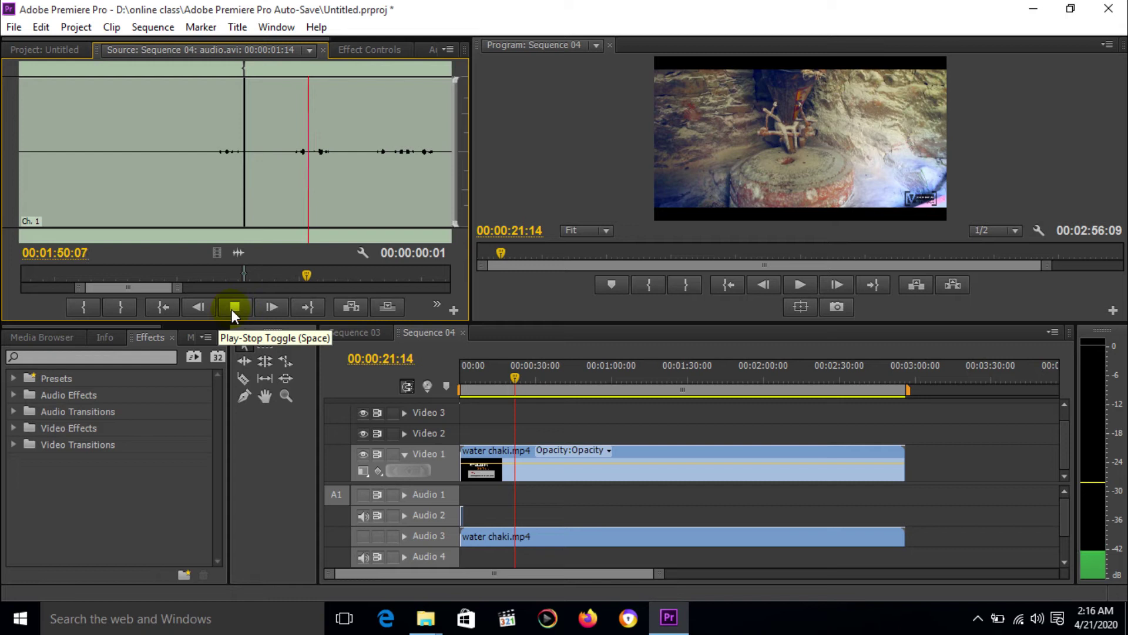
click(232, 308)
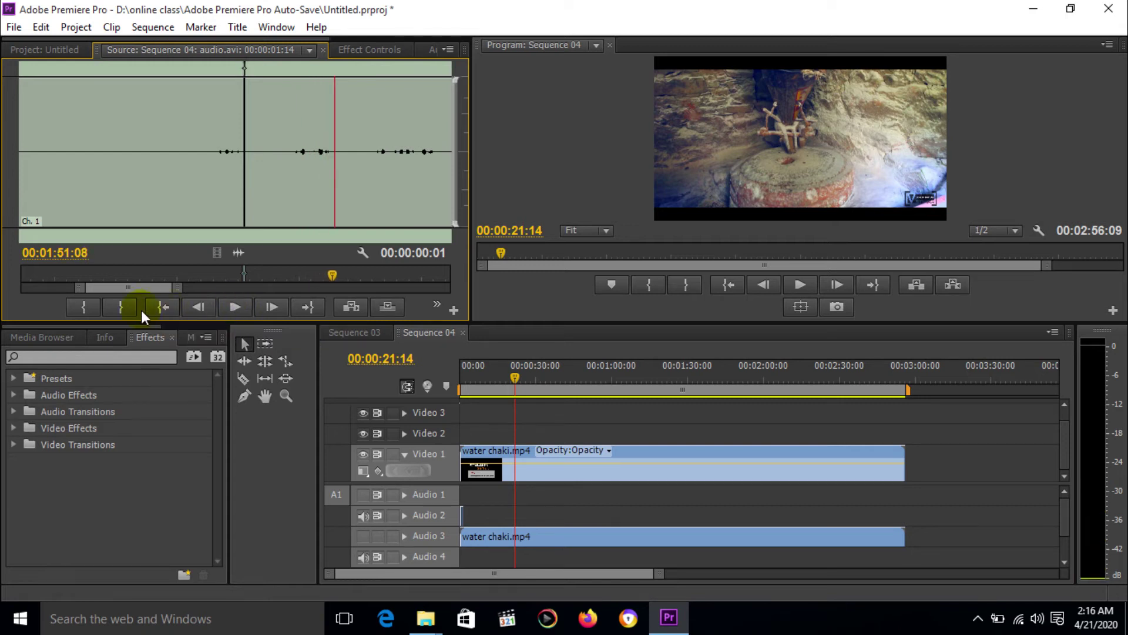
click(122, 307)
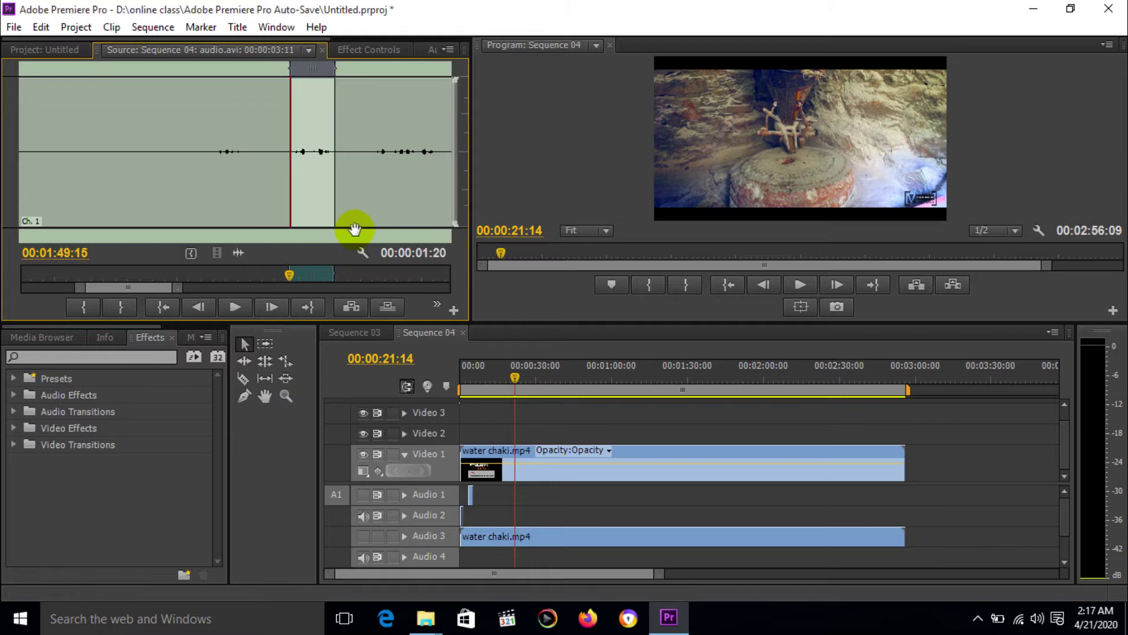
key(space)
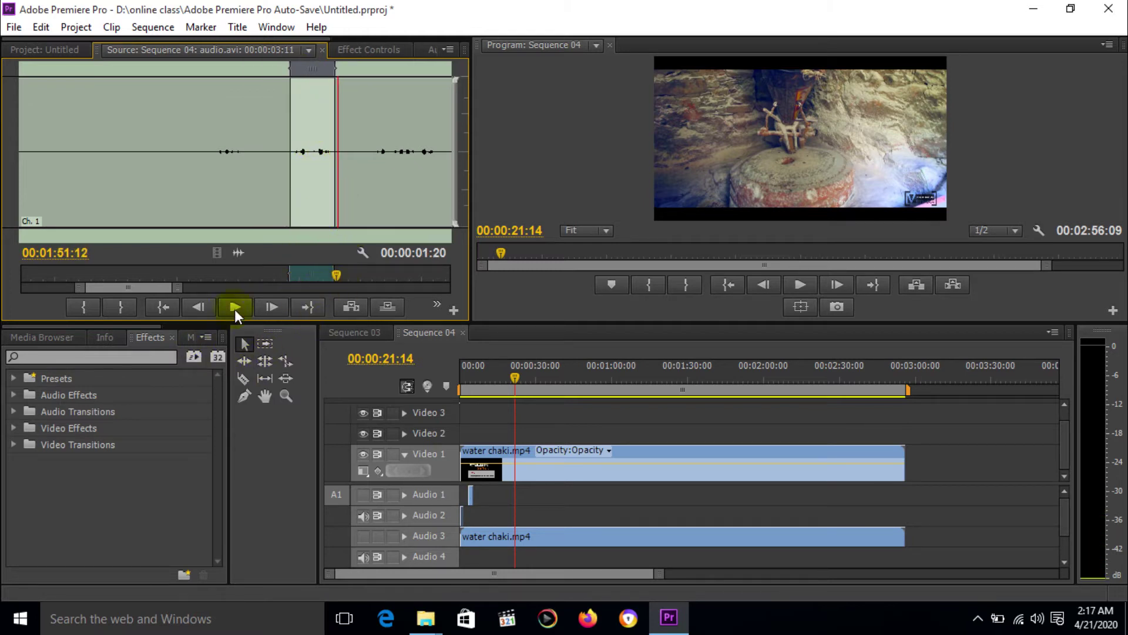
Step: Place an audio-only copy of the second marked phrase on Audio 2 after the first phrase and resume playing audio.avi
drag(239, 252, 479, 520)
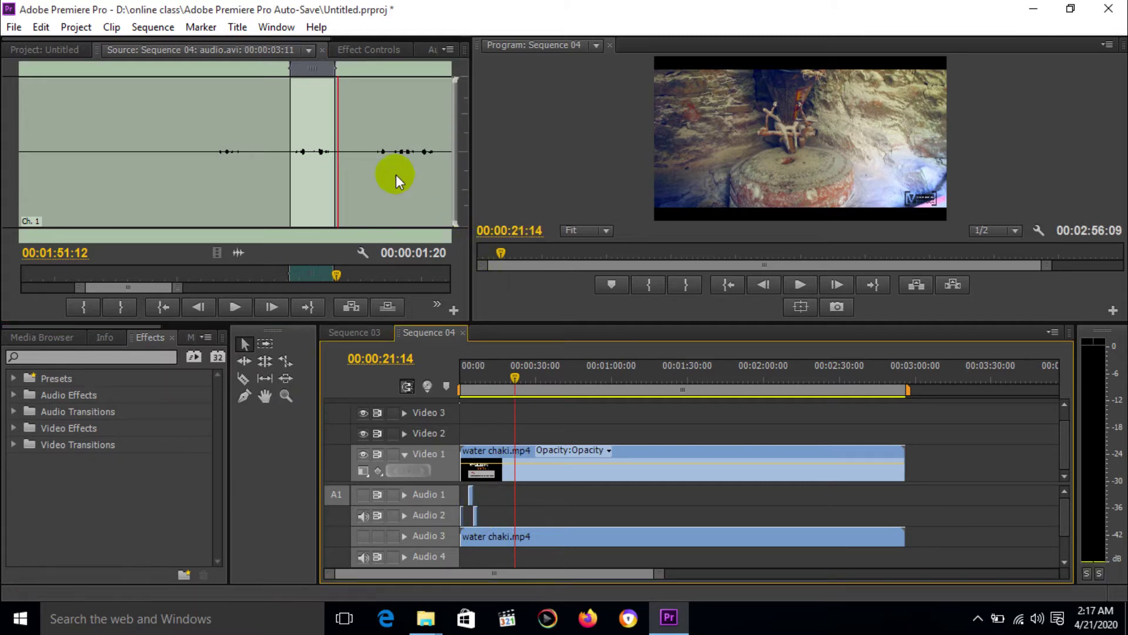
key(space)
click(234, 306)
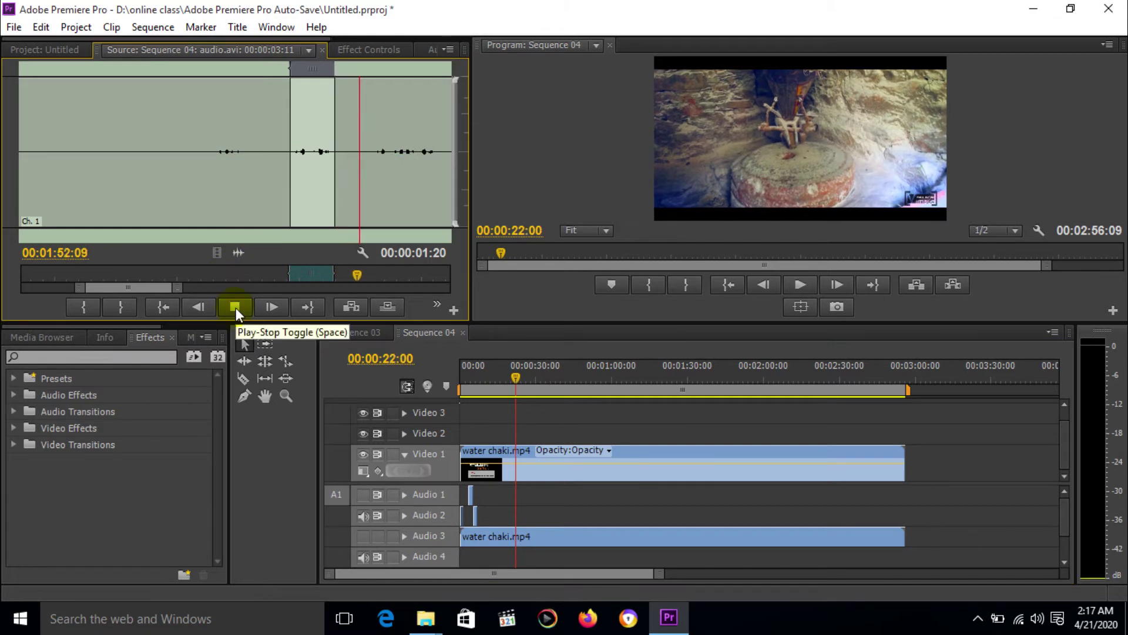
Step: Play further through audio.avi and mark the Out point of the next spoken phrase
drag(390, 108, 427, 108)
drag(178, 288, 206, 289)
key(space)
key(space)
click(120, 306)
key(space)
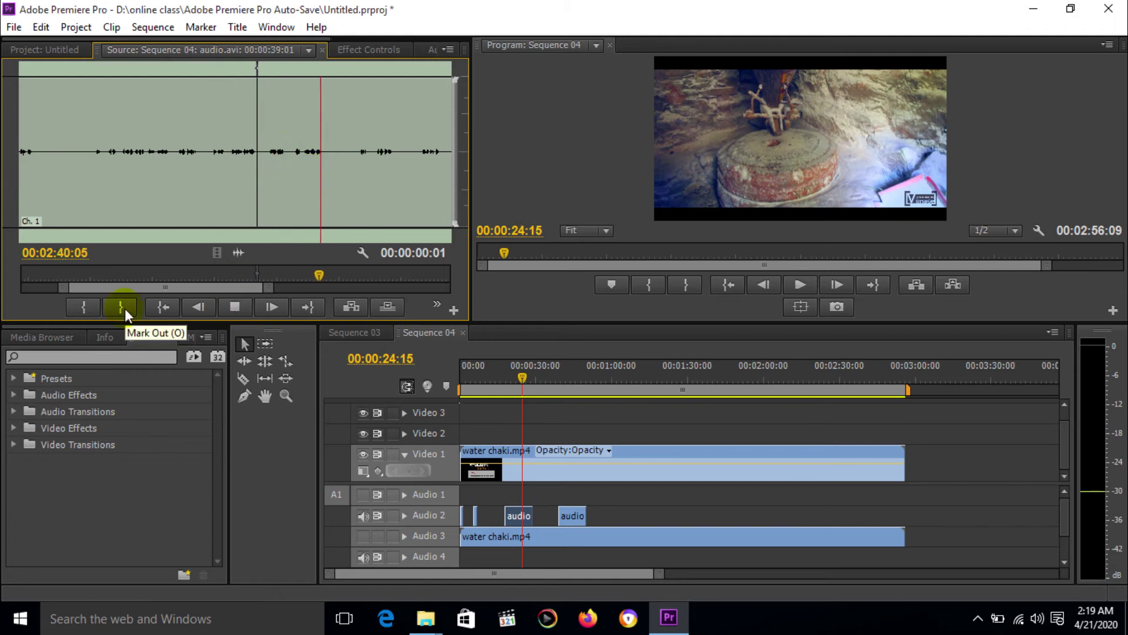
Step: Continue through audio.avi, cutting the remaining spoken phrases and placing them in order along the Audio 2 track
drag(269, 288, 281, 287)
drag(171, 287, 192, 287)
drag(293, 287, 322, 287)
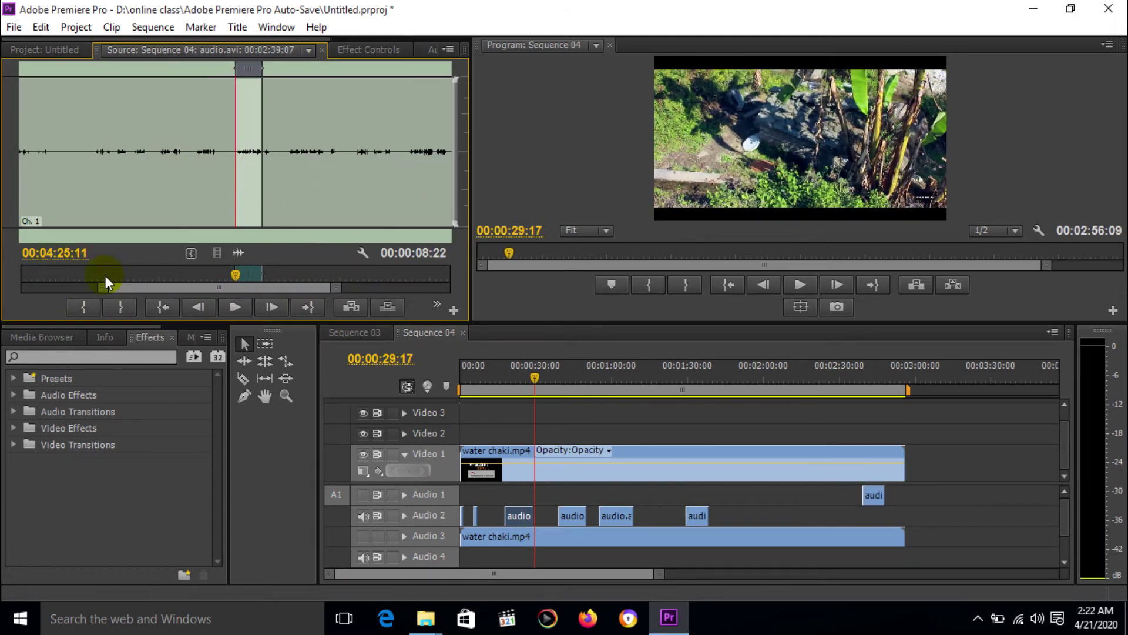
drag(108, 278, 185, 205)
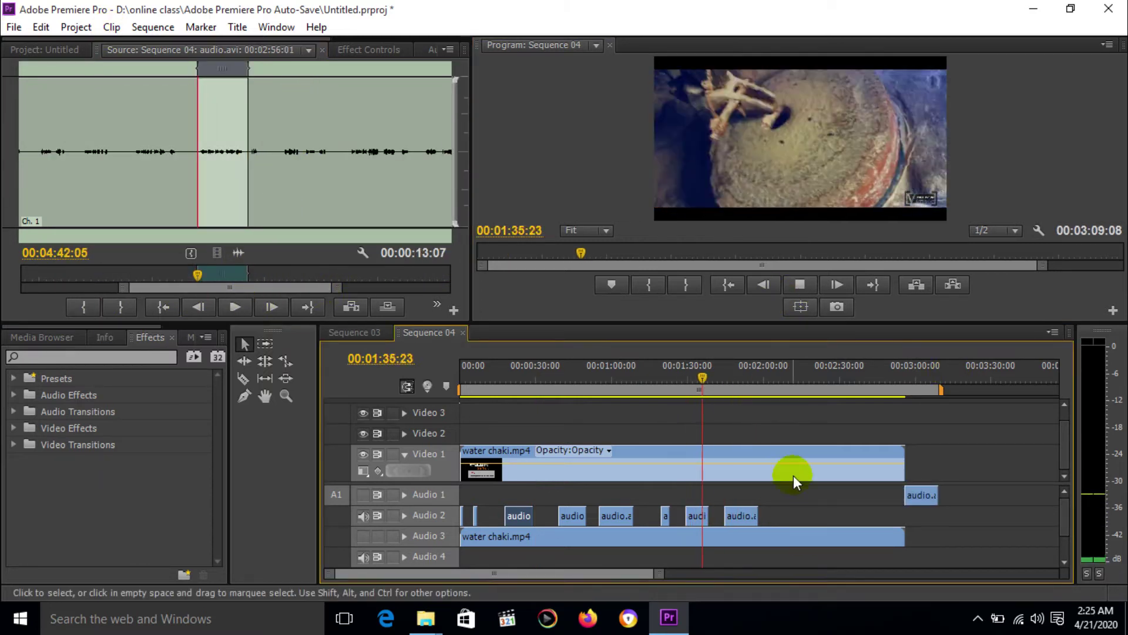
click(715, 377)
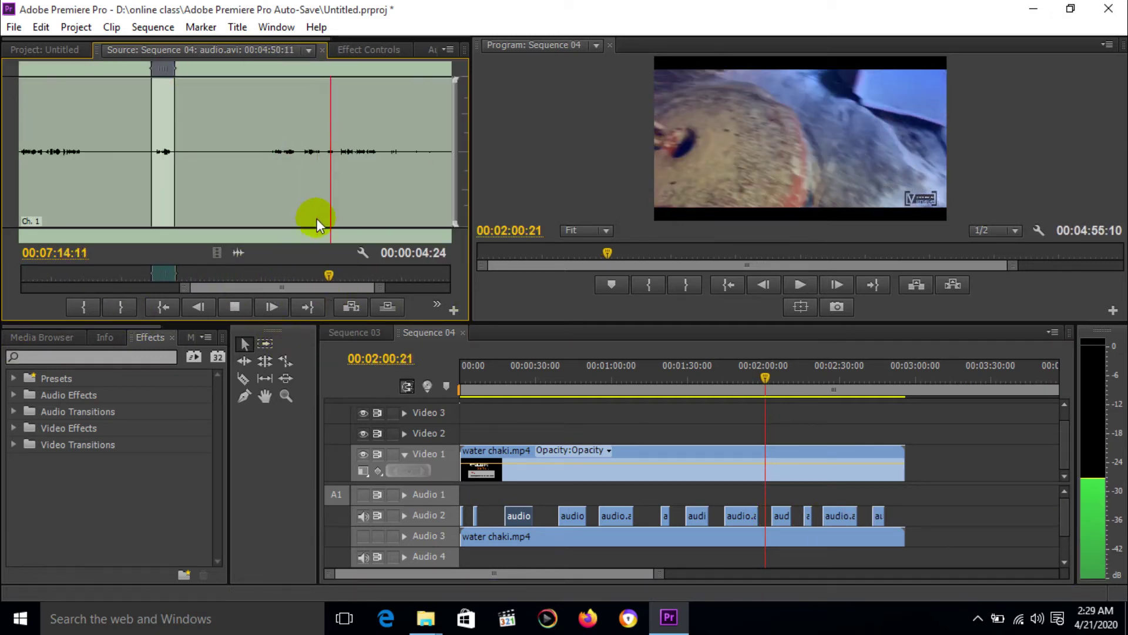
drag(171, 288, 270, 286)
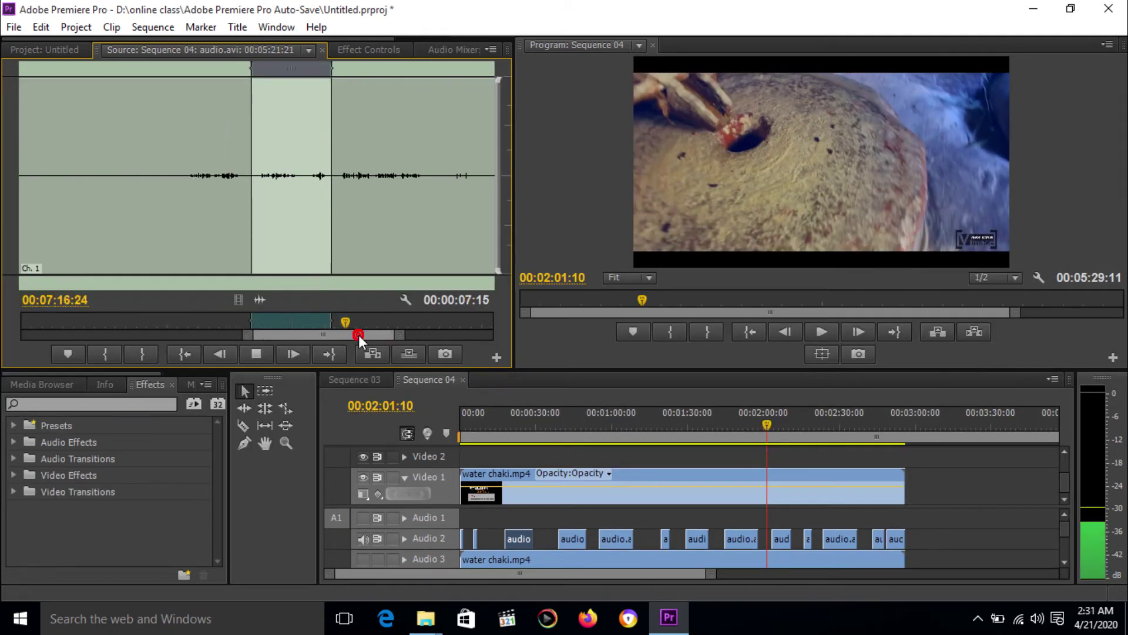
drag(360, 330, 432, 335)
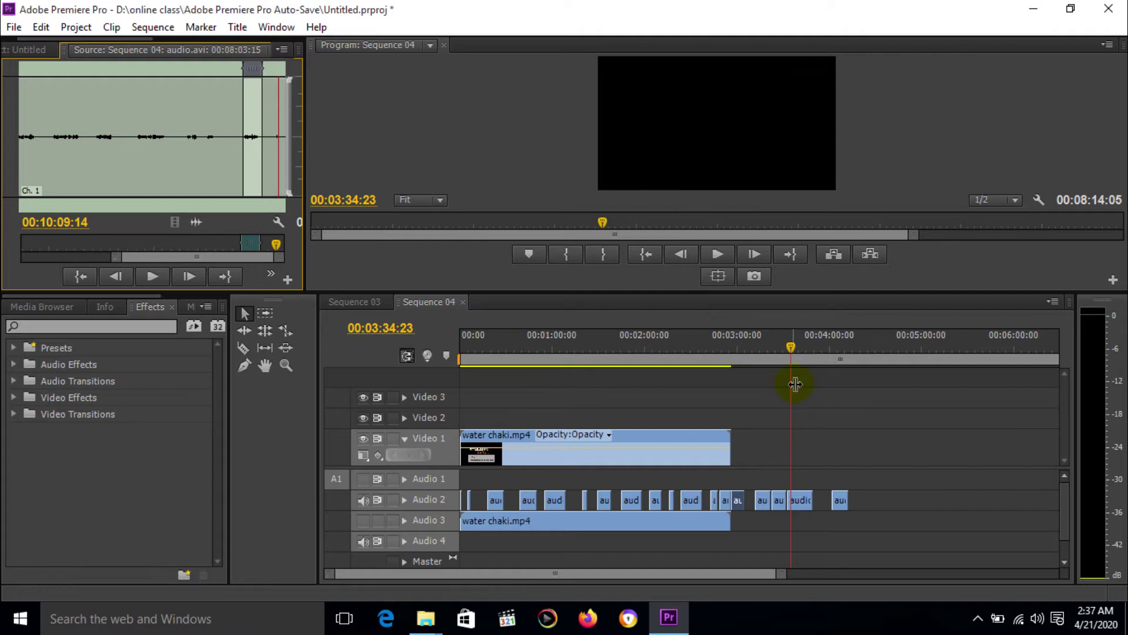
Step: Play the sequence from its start to check the opening voice-over clips on Audio 2
drag(790, 347, 442, 418)
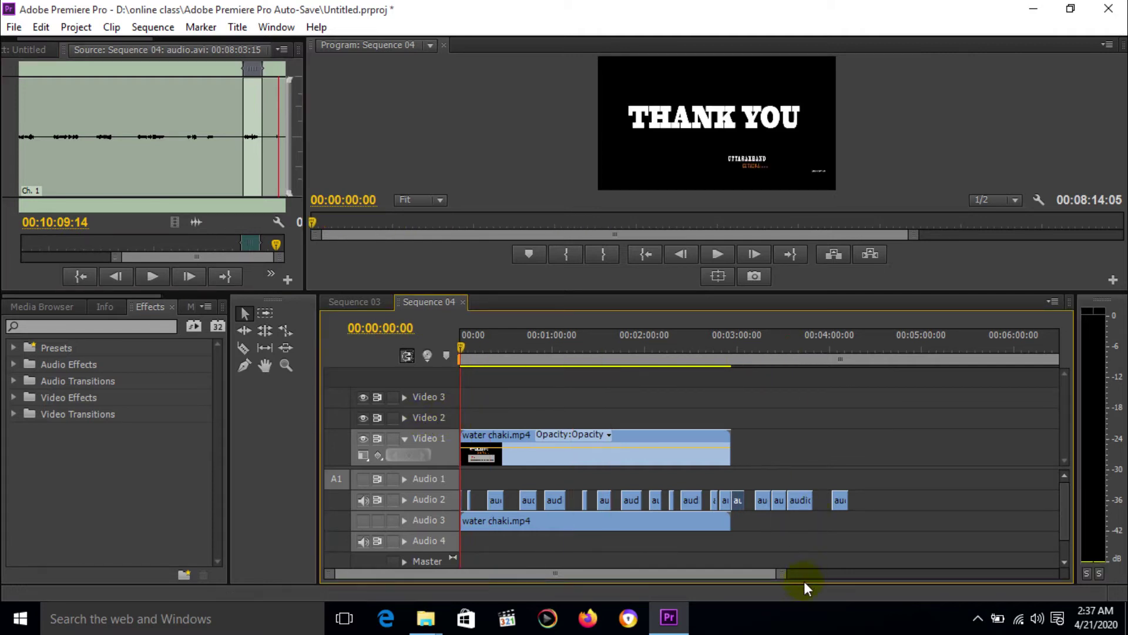
drag(781, 577, 708, 573)
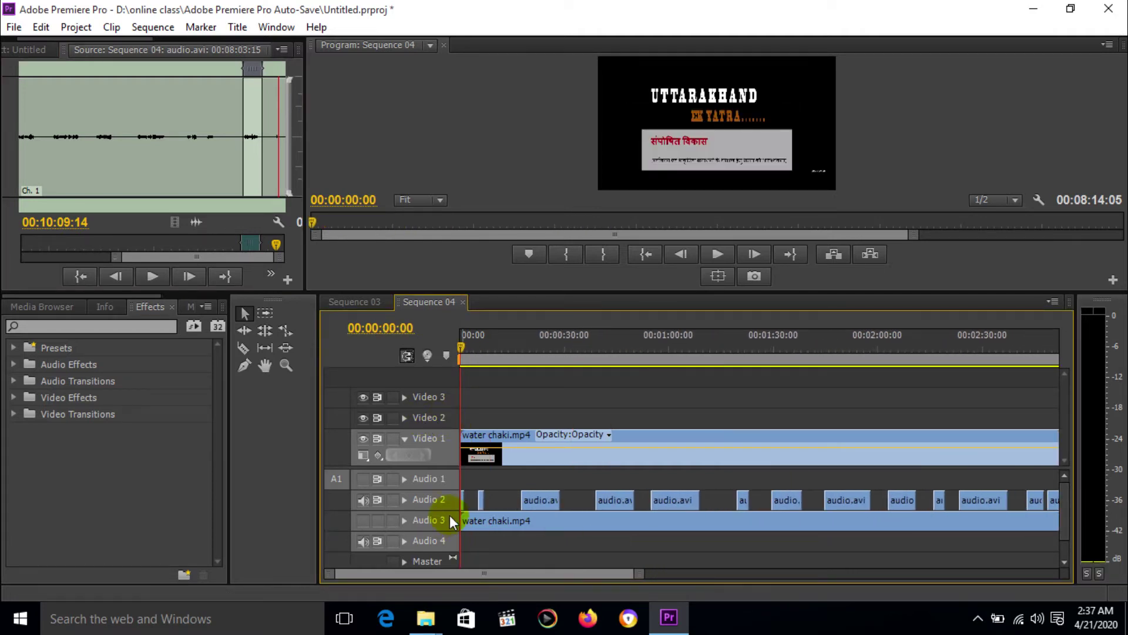
key(space)
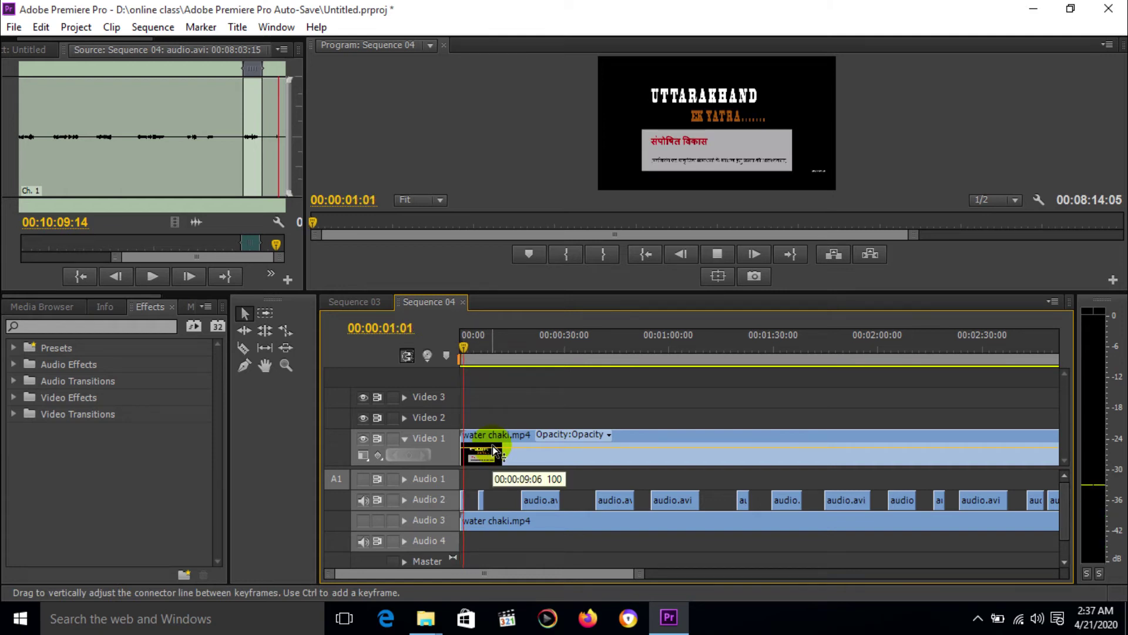
drag(467, 343, 475, 346)
key(space)
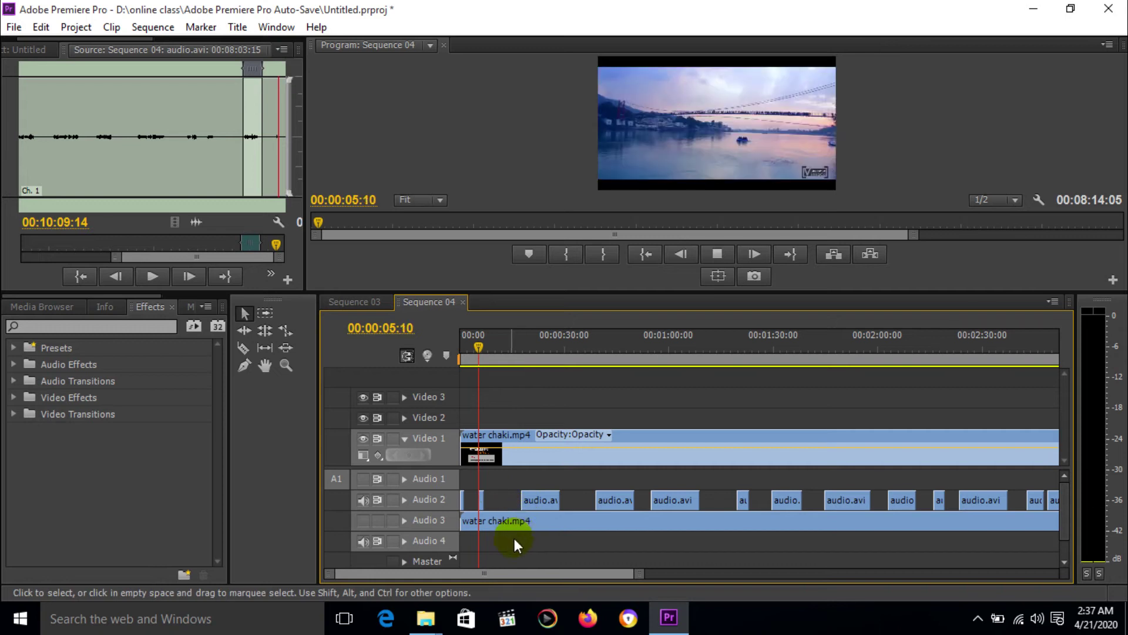
Step: Ripple delete the first three gaps between the voice-over clips on Audio 2
click(477, 506)
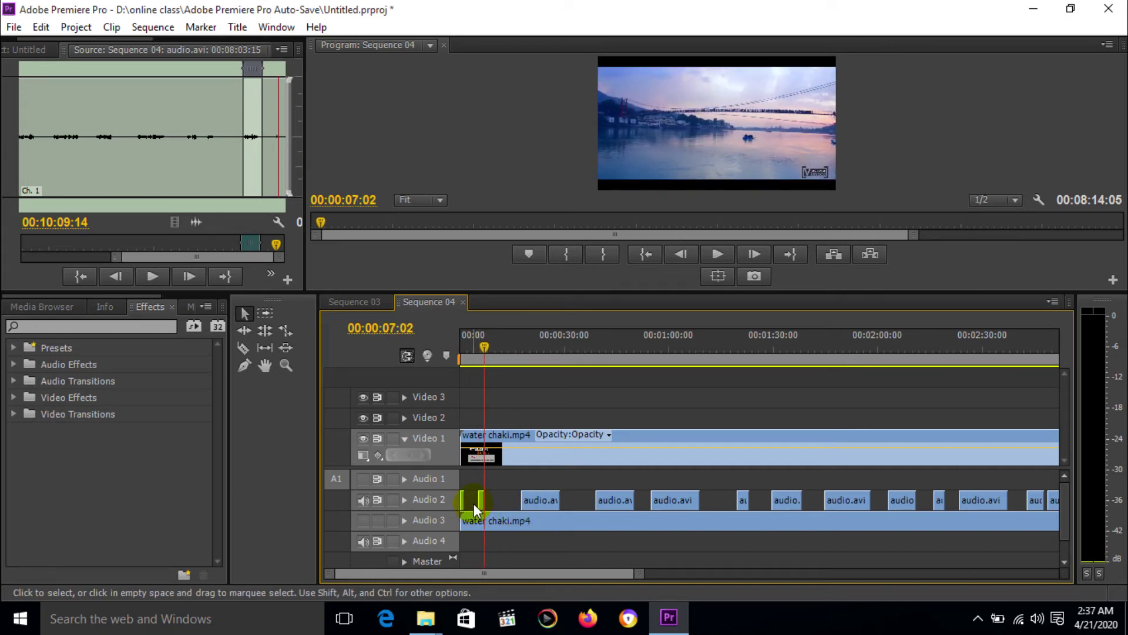
right_click(479, 506)
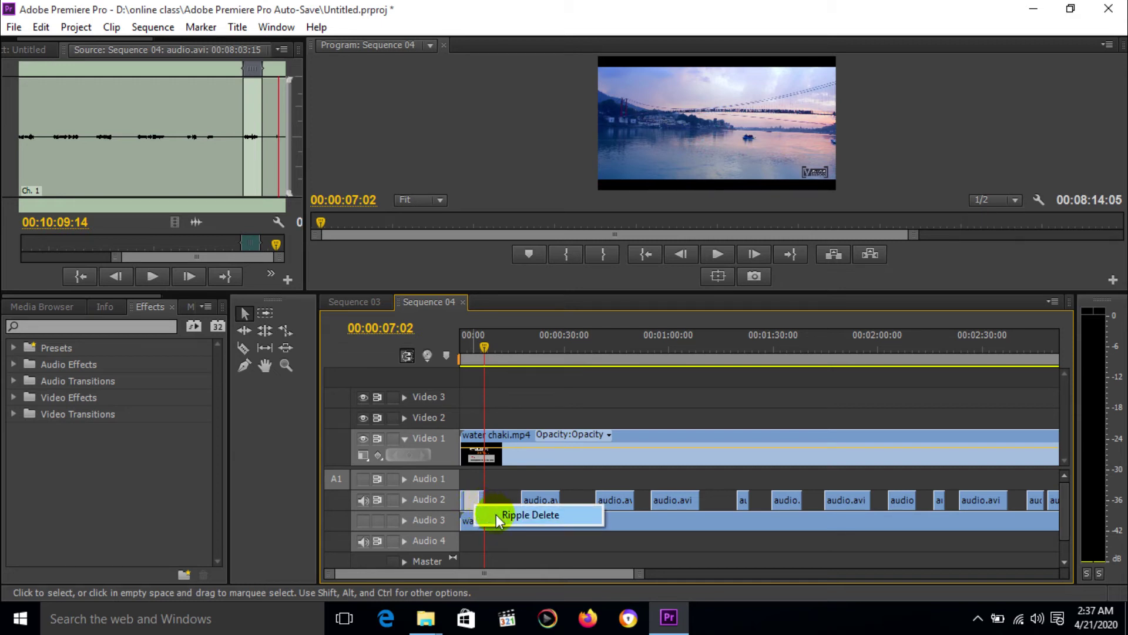
click(495, 514)
click(489, 506)
right_click(495, 506)
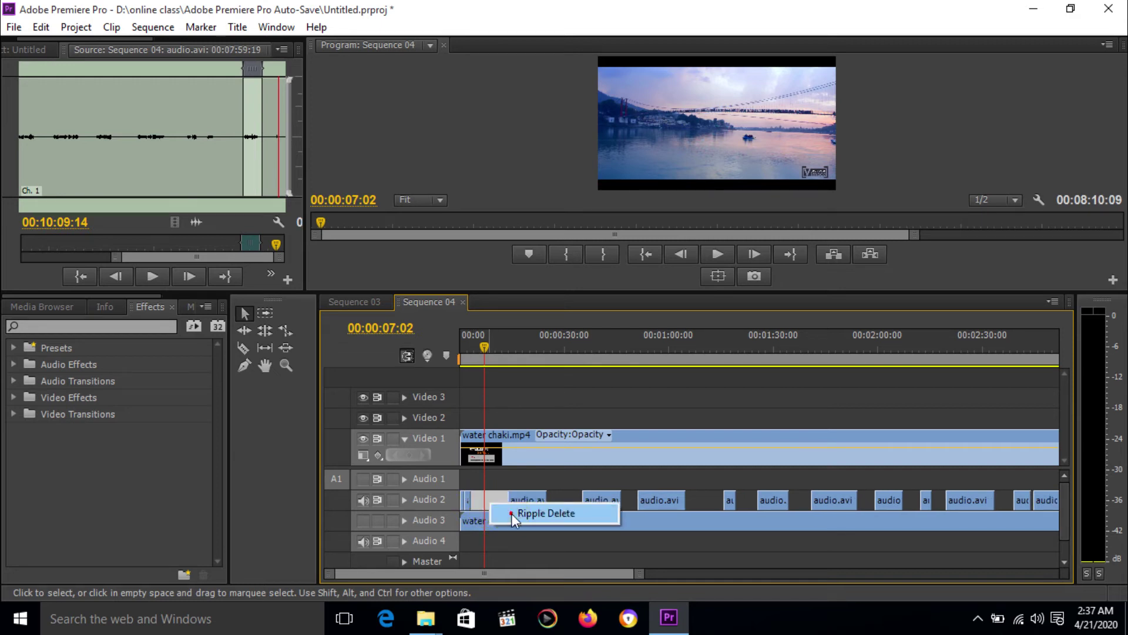
click(511, 513)
click(555, 501)
right_click(535, 506)
click(543, 512)
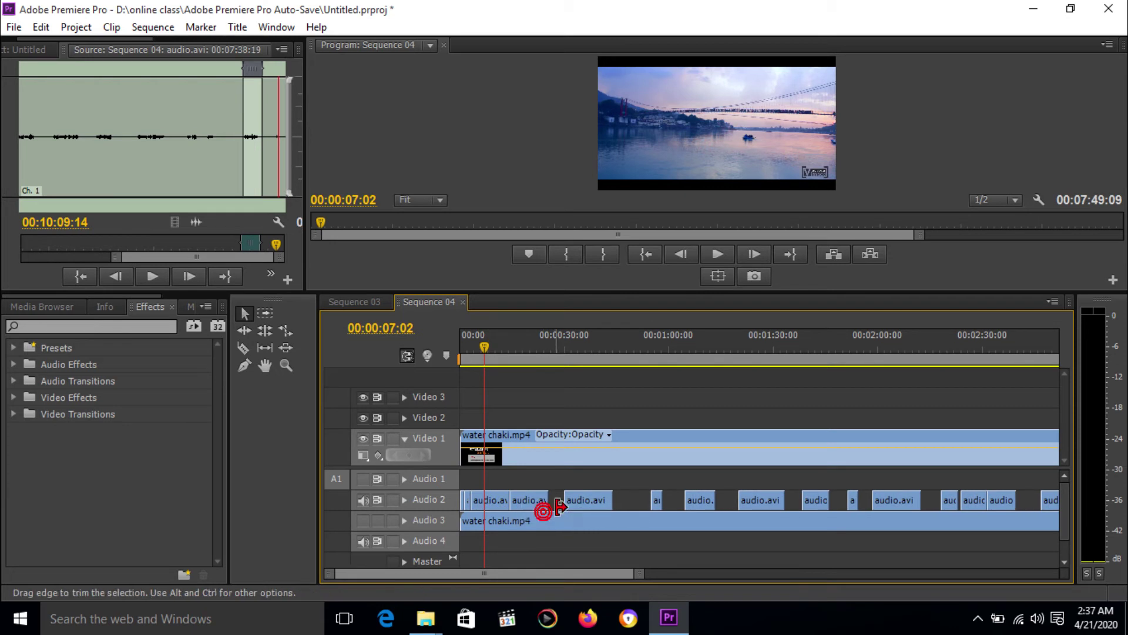
Step: Ripple delete the wide gaps between the following voice-over clips along Audio 2
key(Down)
drag(638, 573, 611, 572)
click(655, 347)
right_click(651, 499)
click(681, 508)
right_click(770, 506)
click(798, 517)
right_click(781, 502)
click(807, 511)
right_click(984, 501)
click(1020, 509)
right_click(854, 500)
click(882, 509)
right_click(952, 501)
click(978, 509)
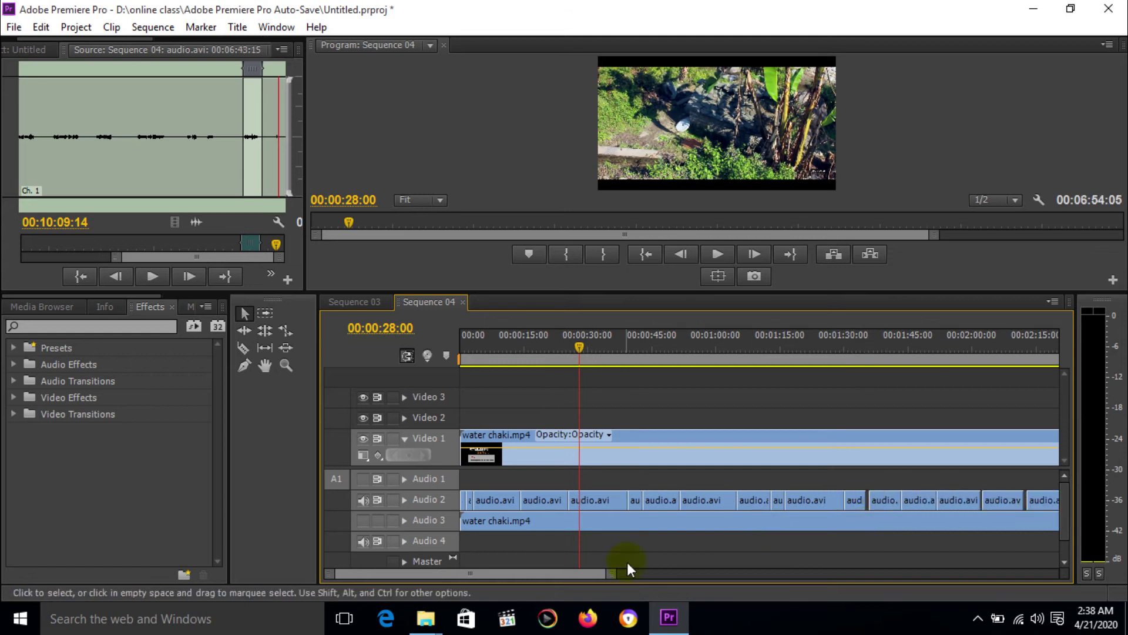
Step: Ripple delete the narrow gaps remaining between the later Audio 2 clips, up to about 00:02:11
drag(844, 347, 867, 347)
right_click(765, 499)
mouse_move(611, 573)
mouse_down()
mouse_move(499, 573)
mouse_move(605, 575)
mouse_up()
click(798, 511)
click(921, 347)
right_click(759, 500)
click(801, 506)
click(717, 254)
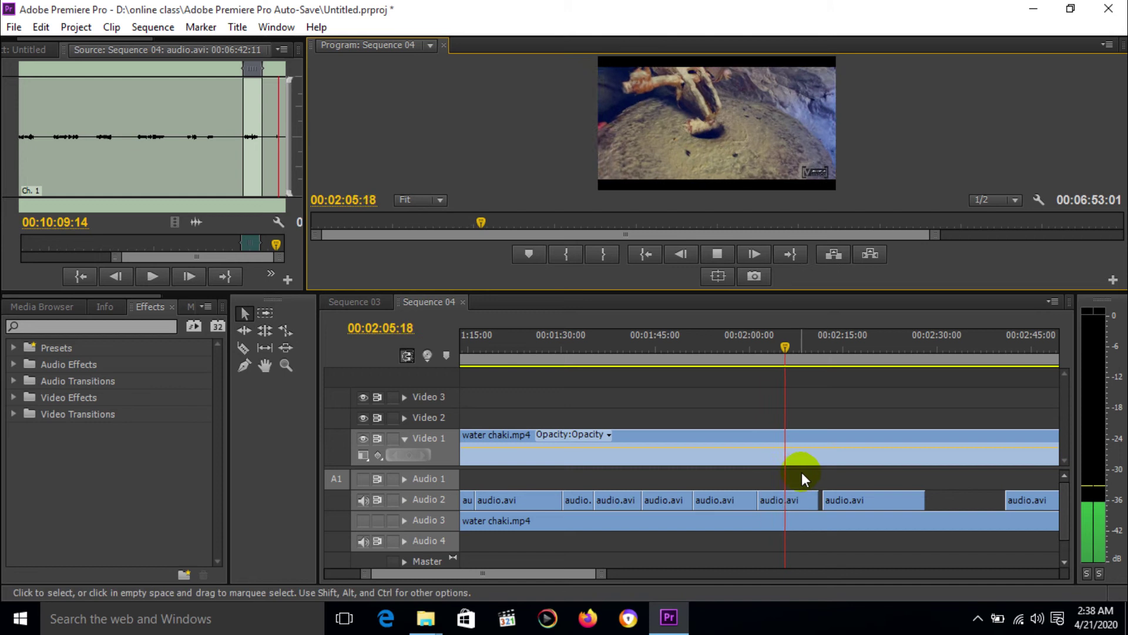
right_click(821, 498)
click(852, 506)
Step: Delete an unneeded clip near the end of the voice-over on Audio 2 and ripple delete the last gaps
drag(849, 348, 726, 369)
key(space)
click(795, 503)
key(Delete)
right_click(795, 503)
click(808, 513)
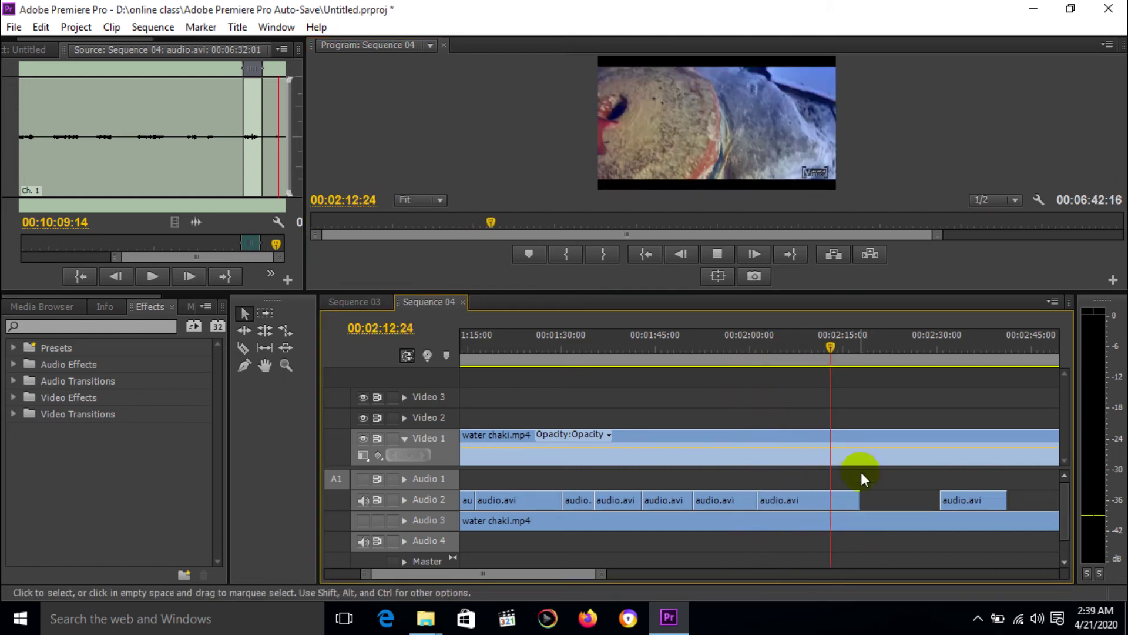
right_click(924, 503)
click(940, 512)
Step: Review the end of the closed-up voice-over and return the playhead to the start of the sequence
drag(602, 574, 745, 581)
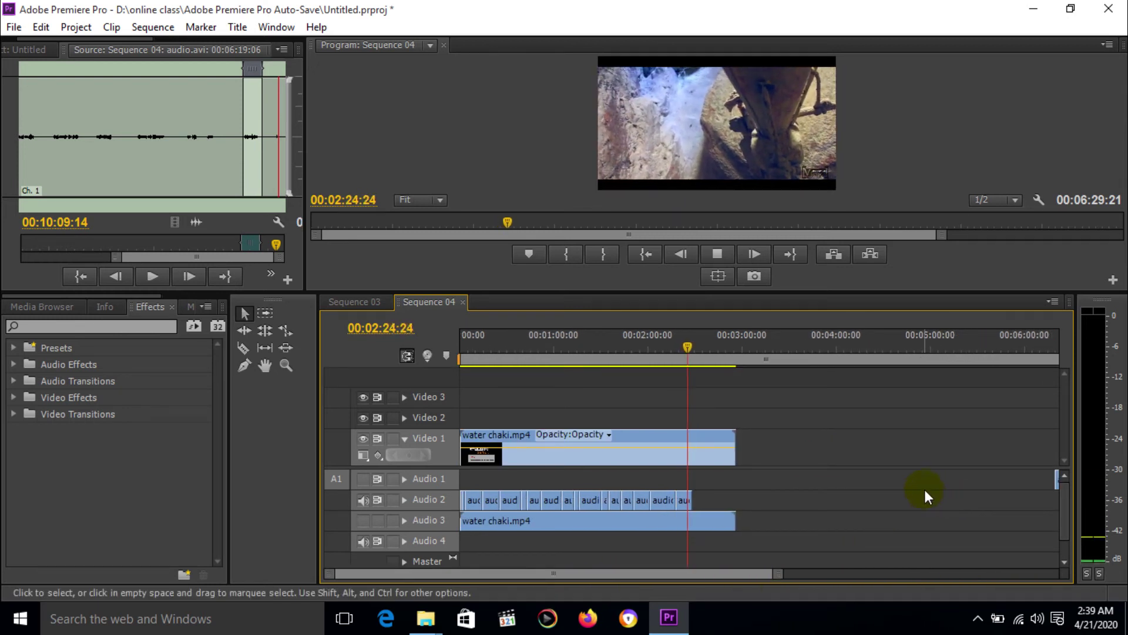
key(space)
click(683, 346)
drag(682, 347, 305, 404)
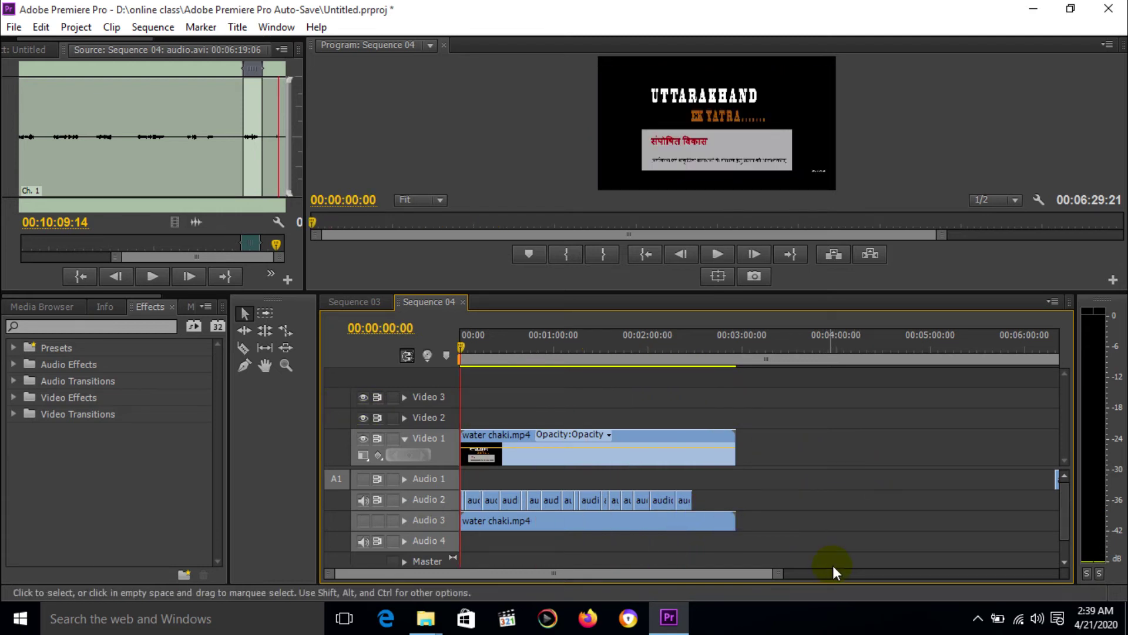
Step: Apply a Constant Power crossfade between the first two clips on Audio 2, shorten it from its start, and play the result
drag(778, 574, 709, 582)
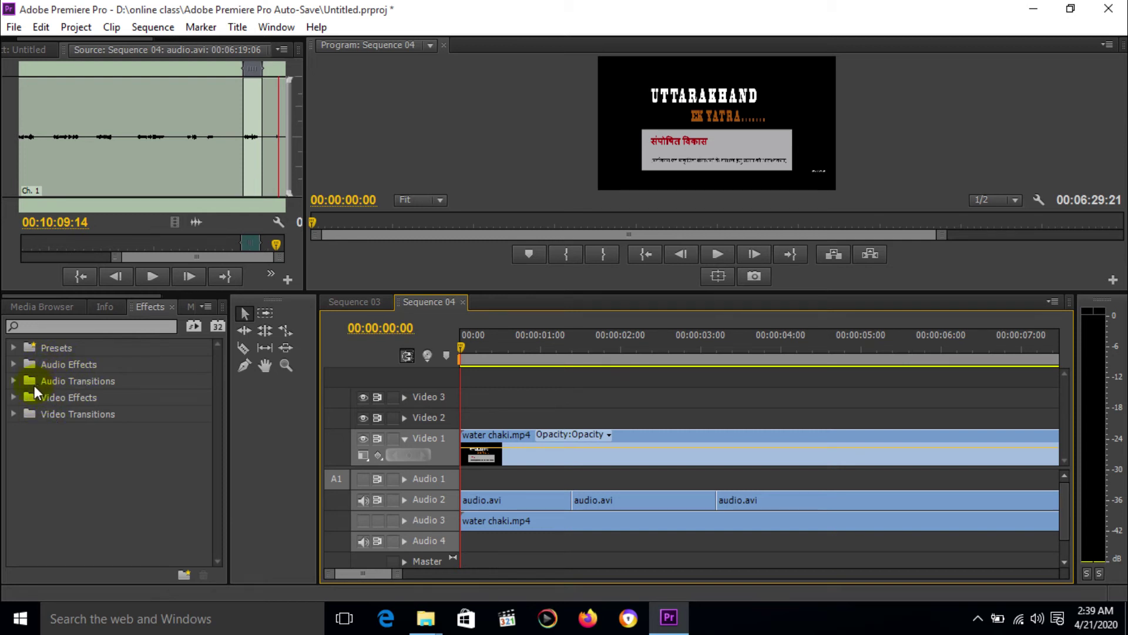
click(14, 383)
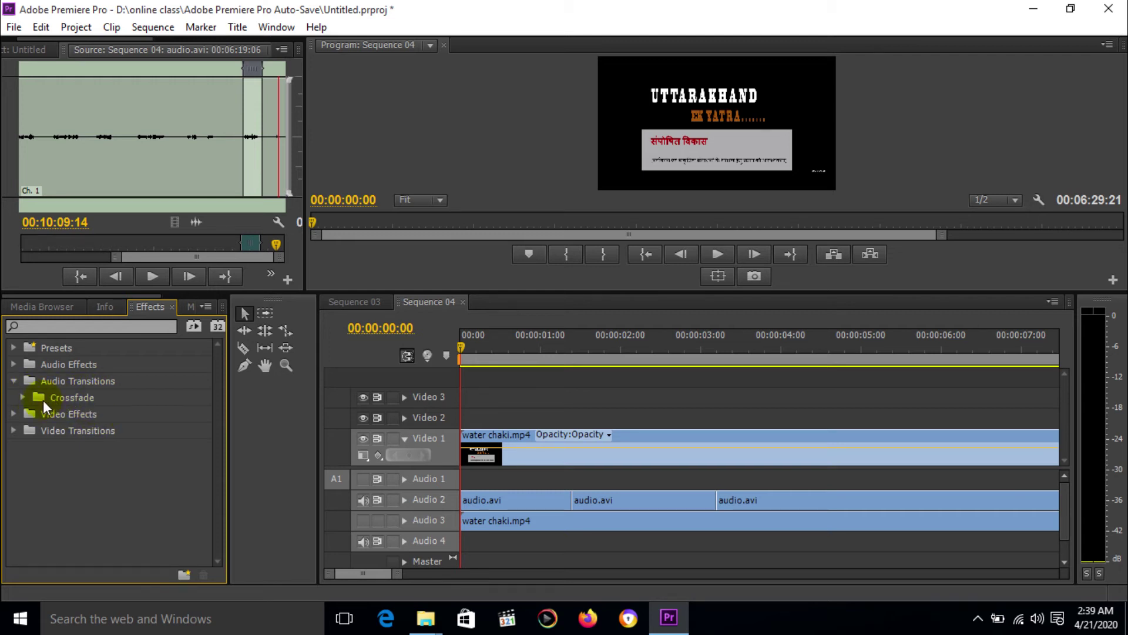
click(23, 399)
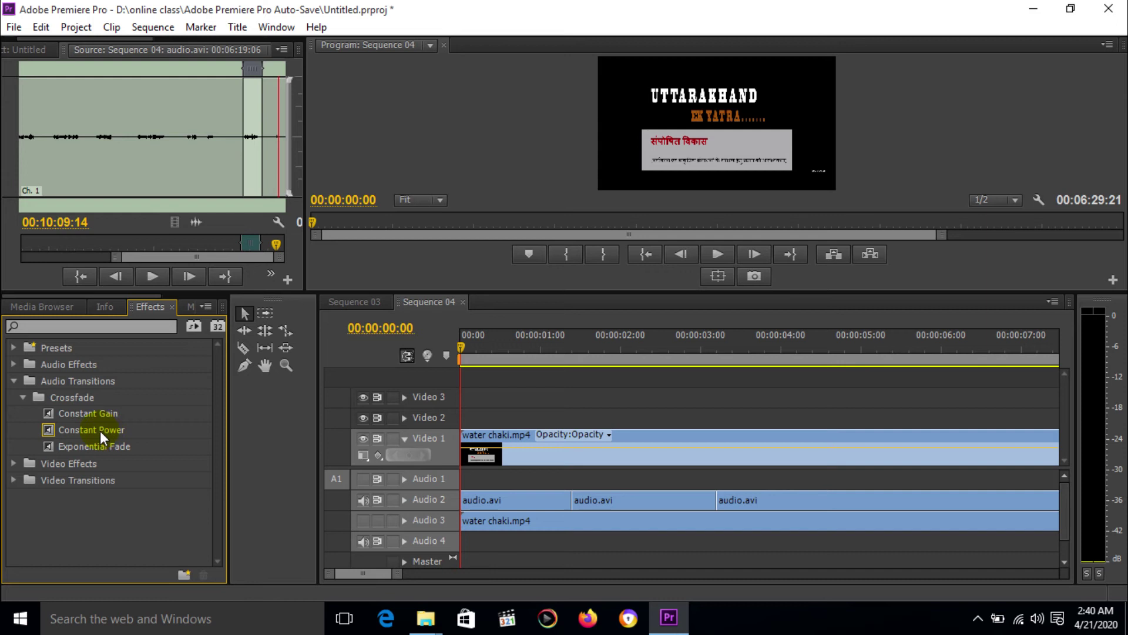
drag(87, 429, 603, 499)
mouse_move(534, 499)
mouse_down()
mouse_move(525, 499)
mouse_move(551, 498)
mouse_up()
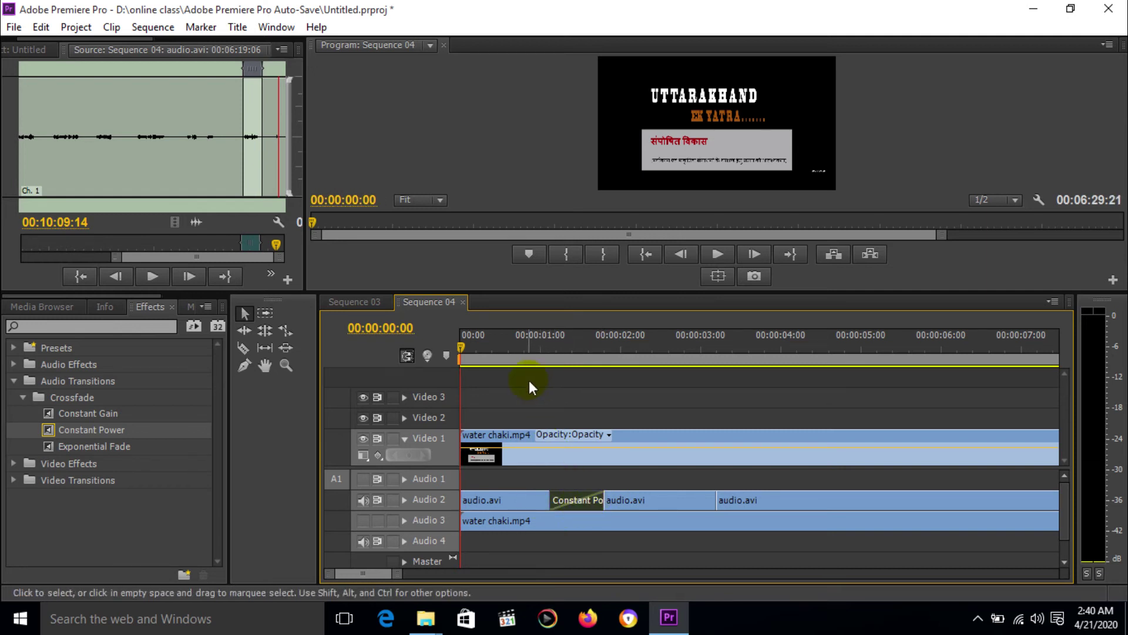
click(712, 255)
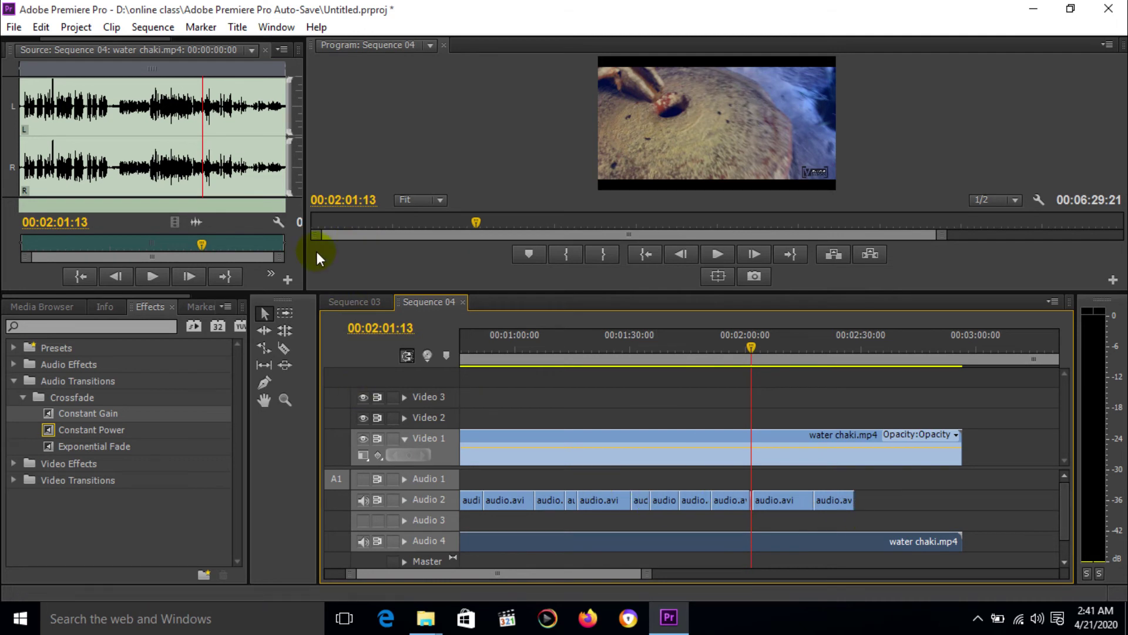
Step: Import the Elven Forest MP3 from the bg sound folder on the Desktop into the project
key(shift+1)
drag(291, 171, 294, 234)
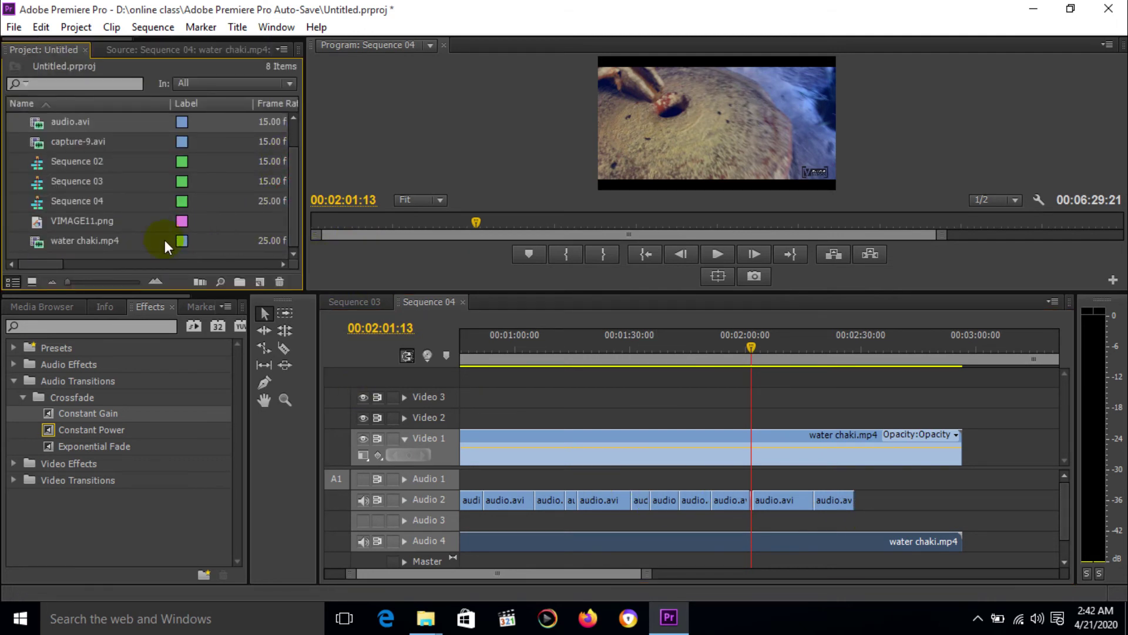
right_click(153, 249)
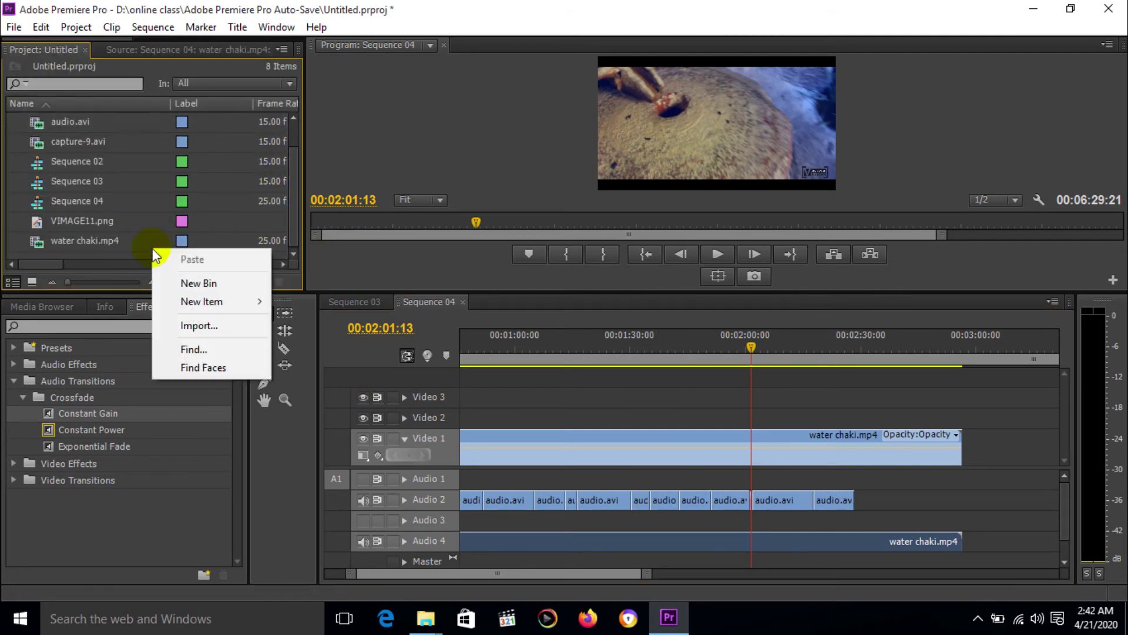
click(215, 327)
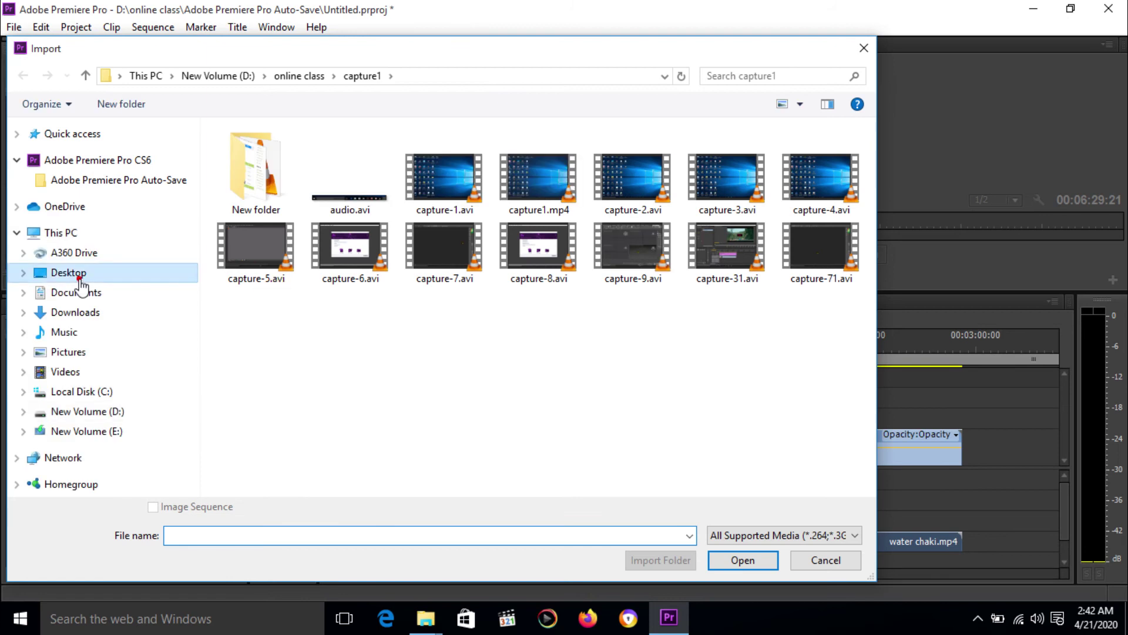
click(81, 281)
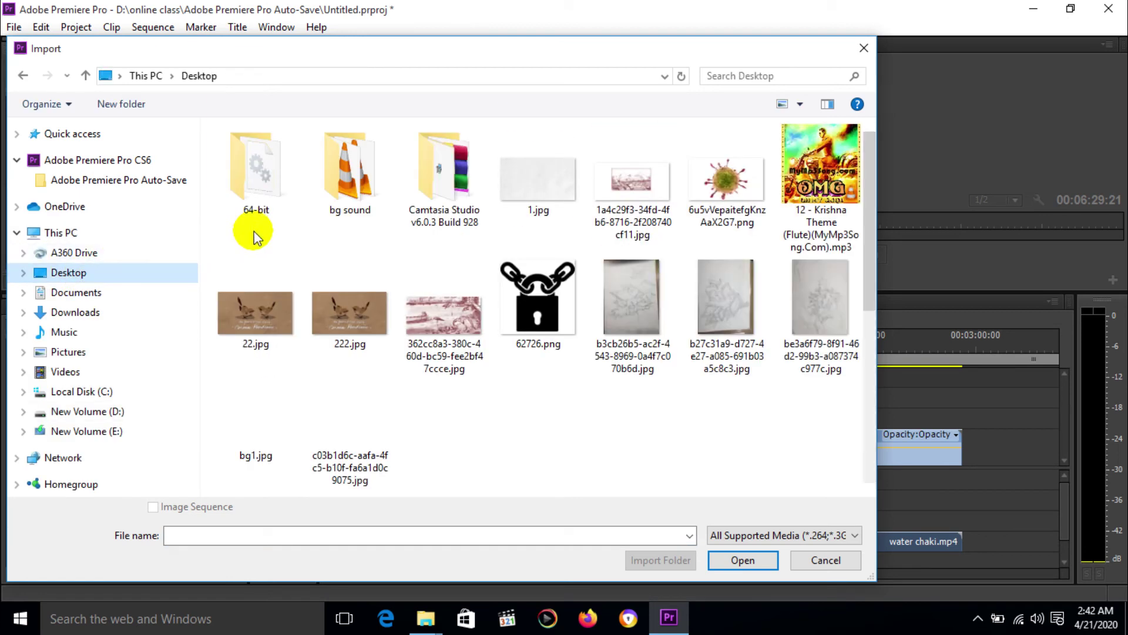
click(354, 191)
double_click(354, 191)
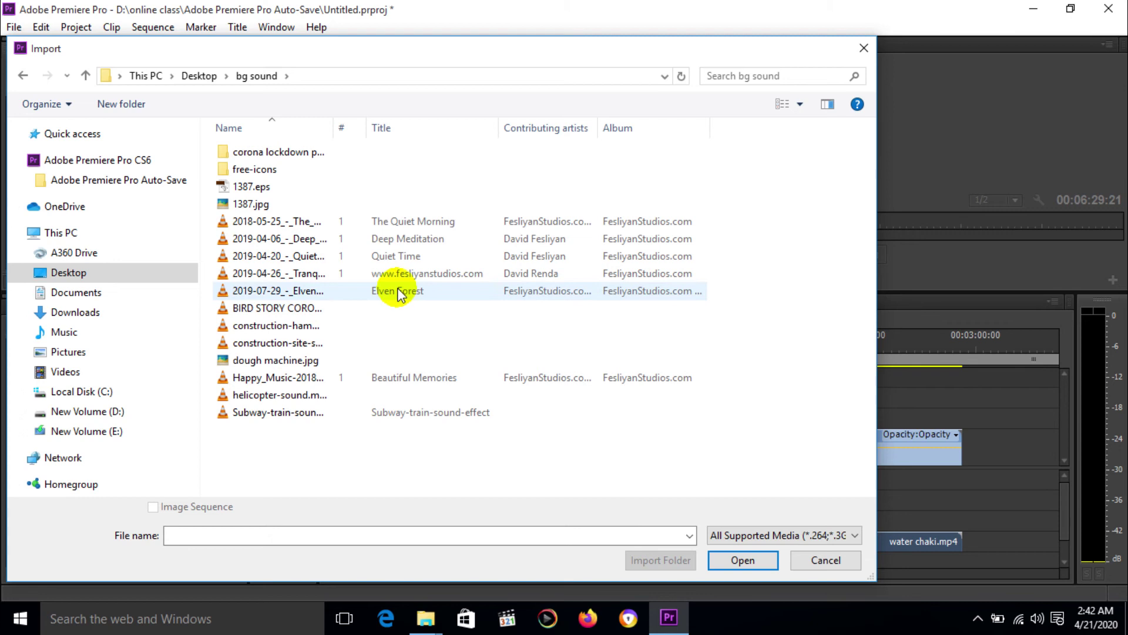
click(262, 291)
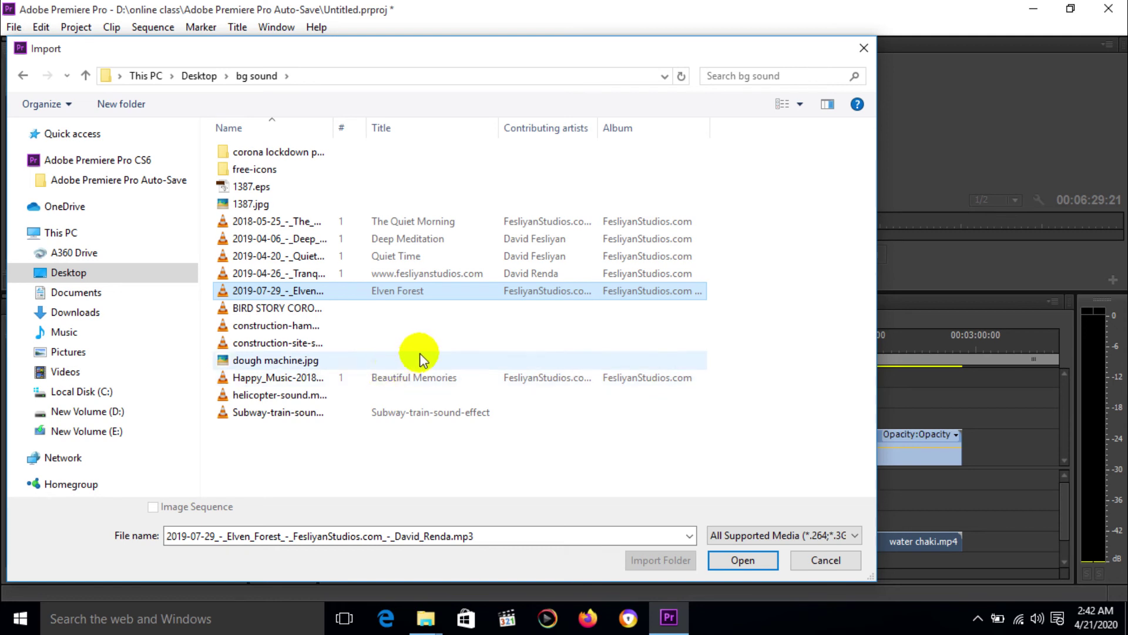
click(258, 290)
click(745, 561)
click(743, 557)
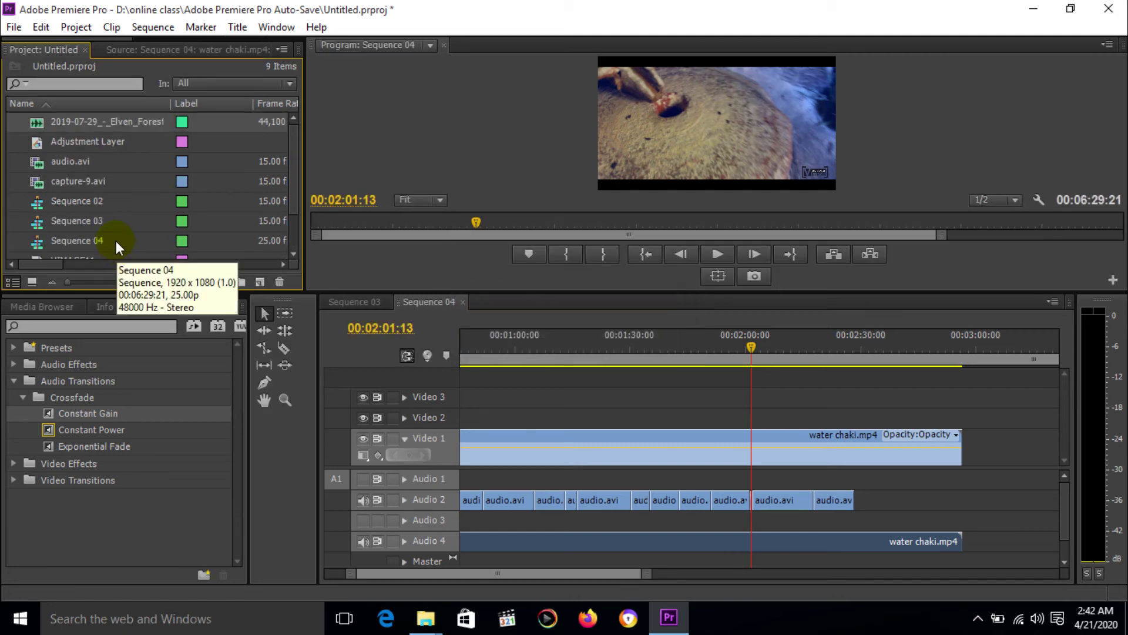
Step: Place the Elven Forest music on the Audio 3 track and move the playhead to 00:01:17:10
drag(48, 126, 439, 519)
drag(752, 346, 580, 386)
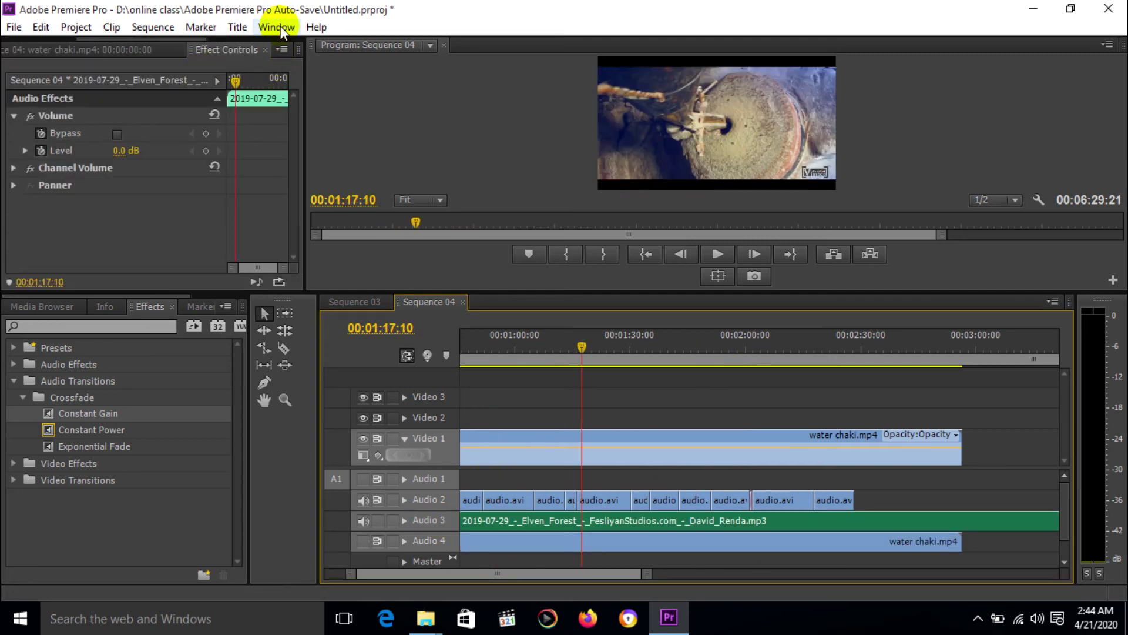
Step: Open the Audio Mixer for Sequence 04
click(276, 27)
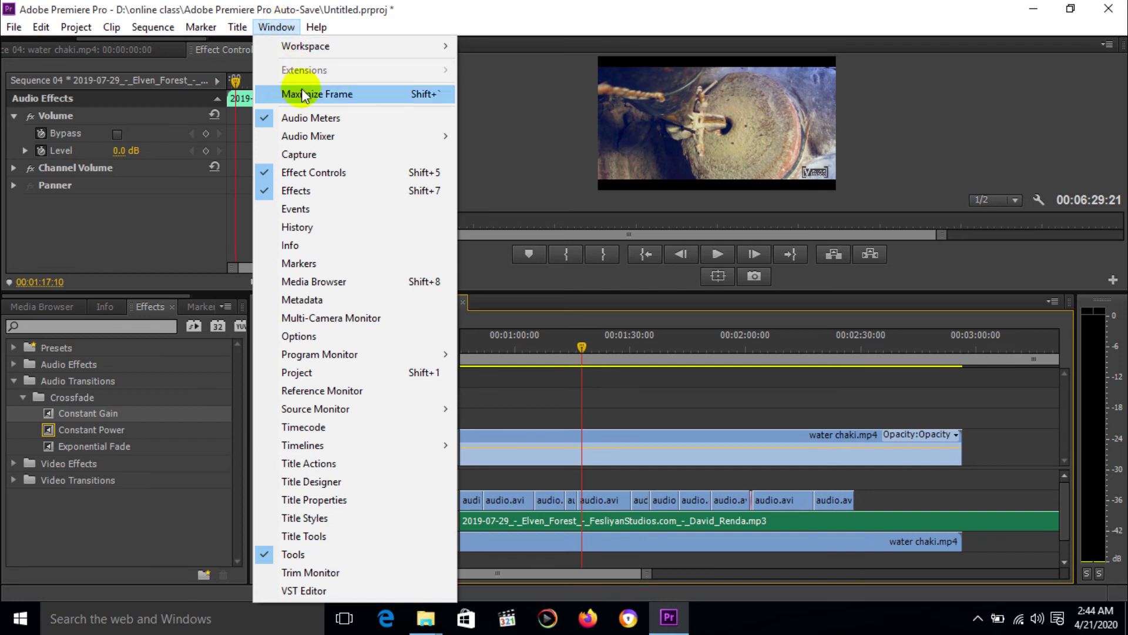
mouse_move(322, 138)
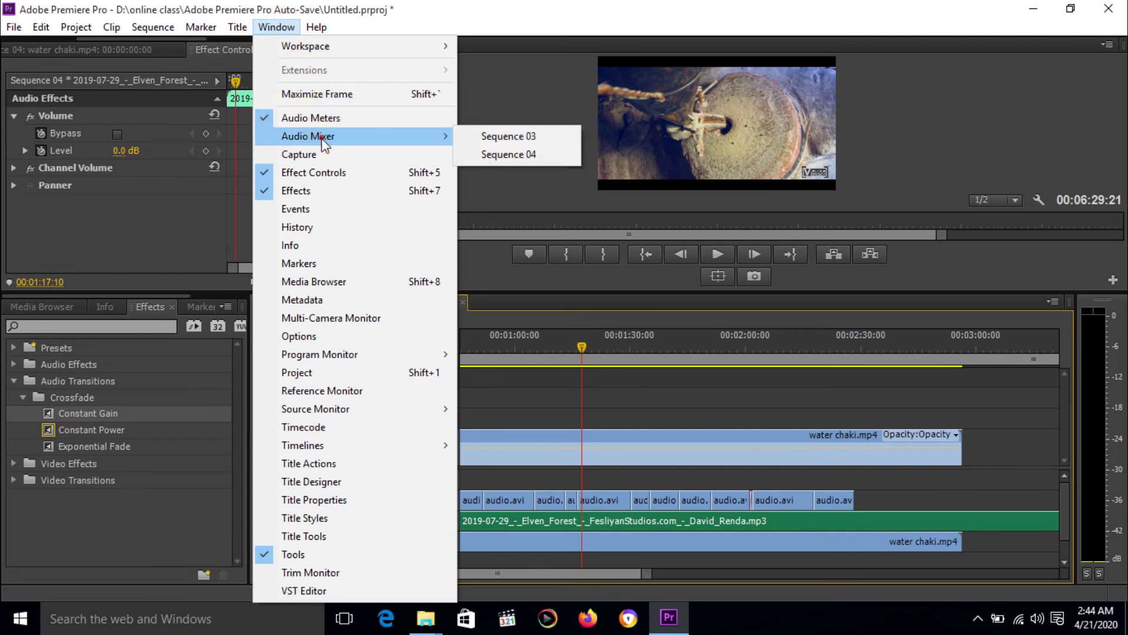
click(510, 155)
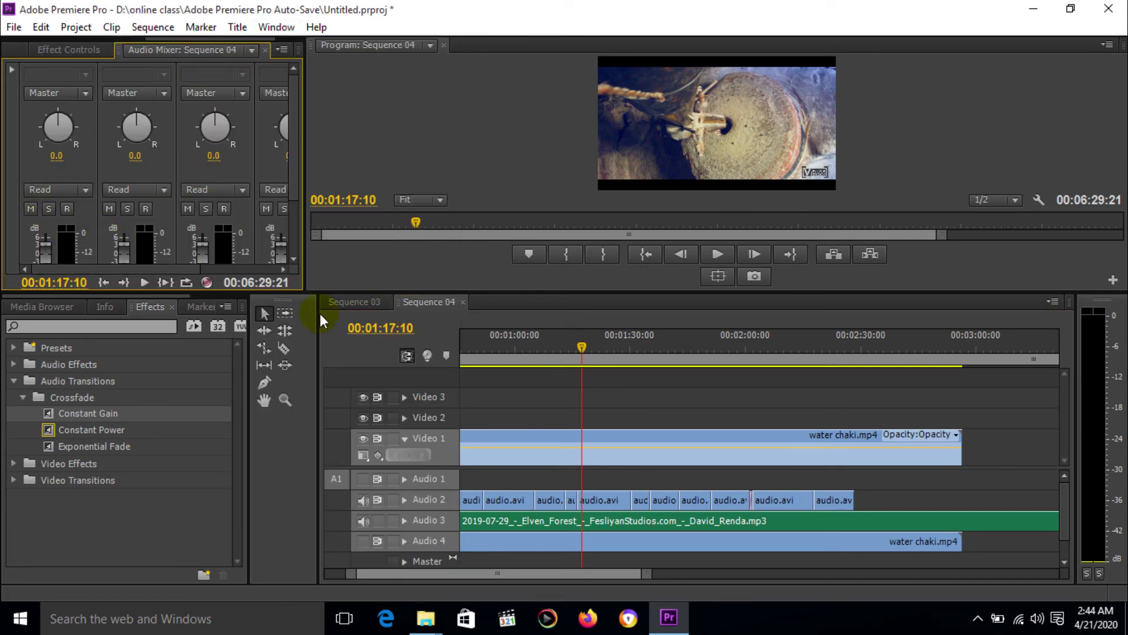
Step: Enlarge the Audio Mixer to show four track strips and play the sequence to examine the voice-over and music levels
drag(305, 275, 332, 332)
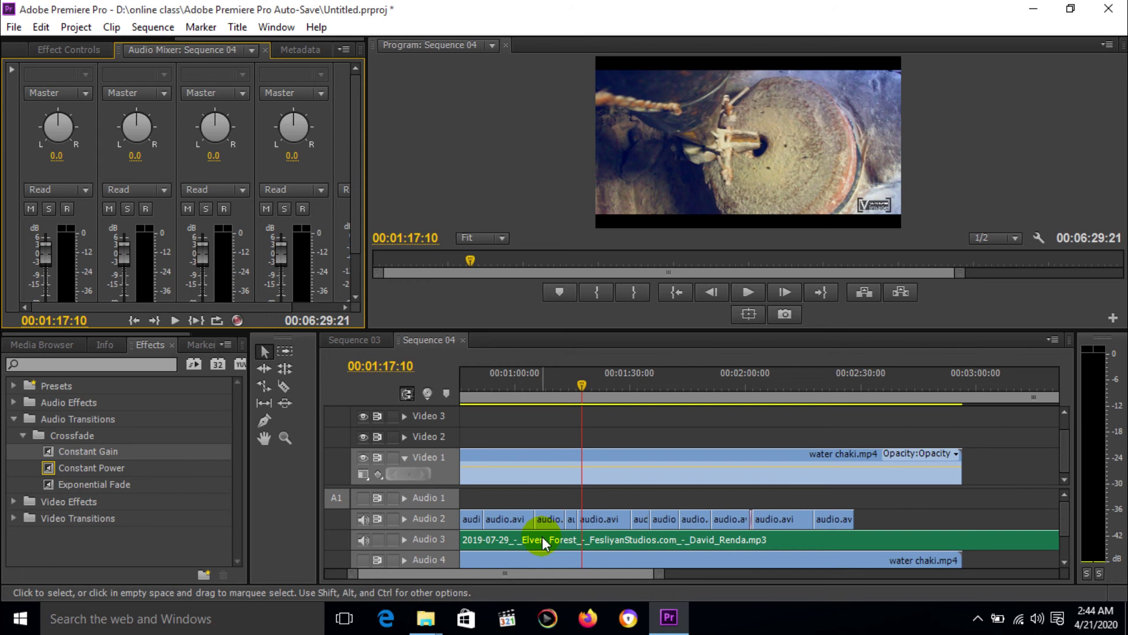
key(space)
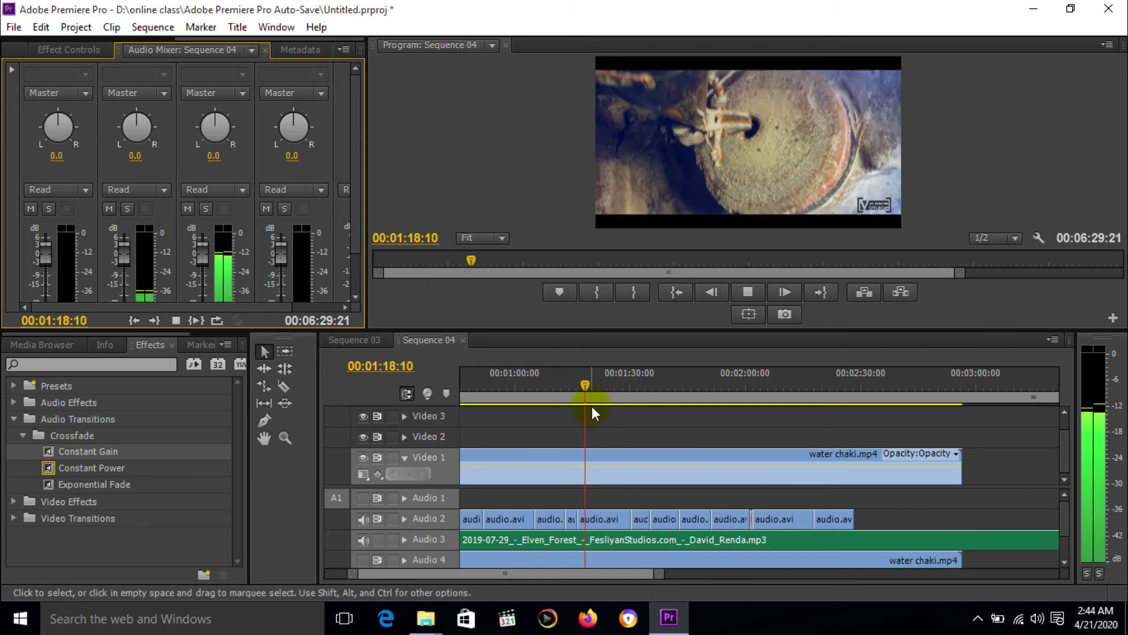
key(space)
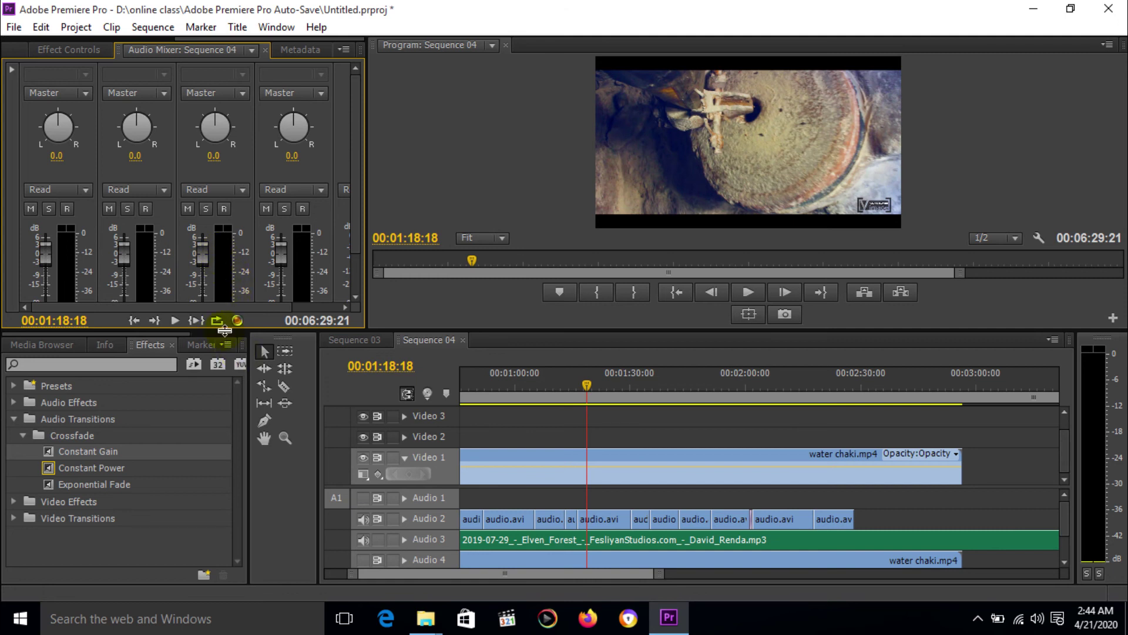
key(space)
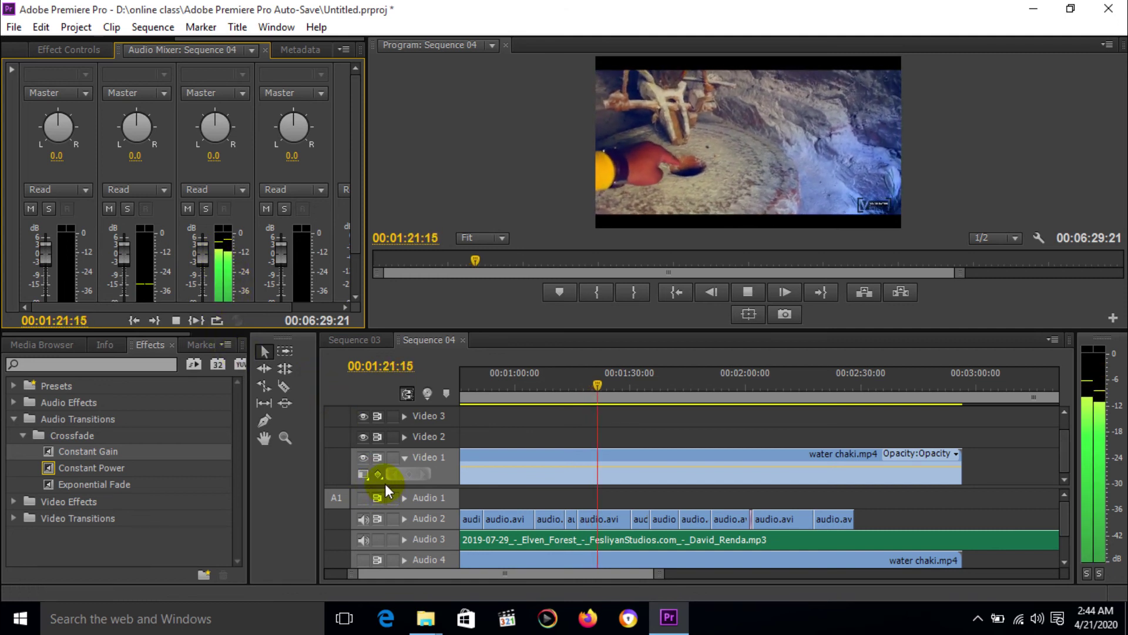
key(space)
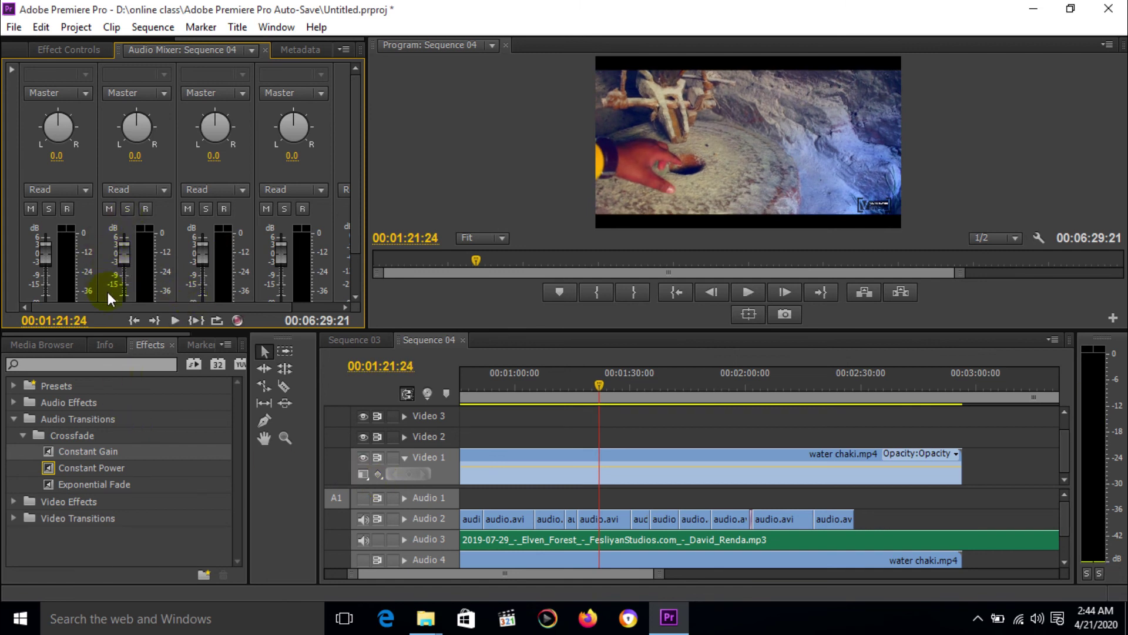
click(202, 255)
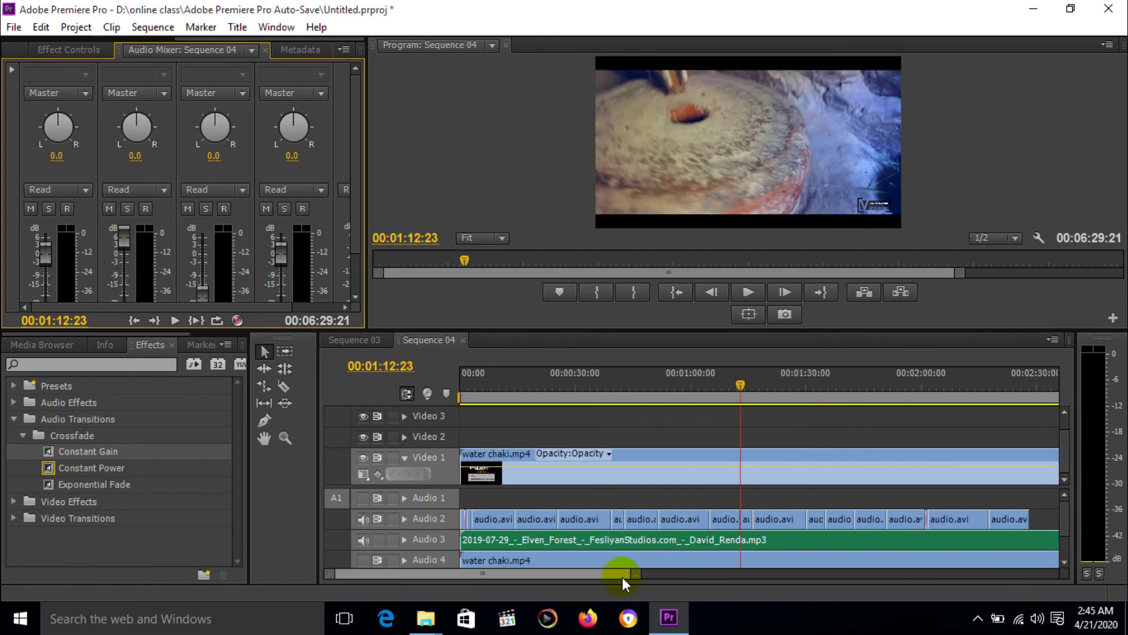
Step: Trim the end of the Elven Forest music on Audio 3 to match the end of the water chaki.mp4 video
drag(635, 577, 796, 578)
drag(880, 541, 742, 531)
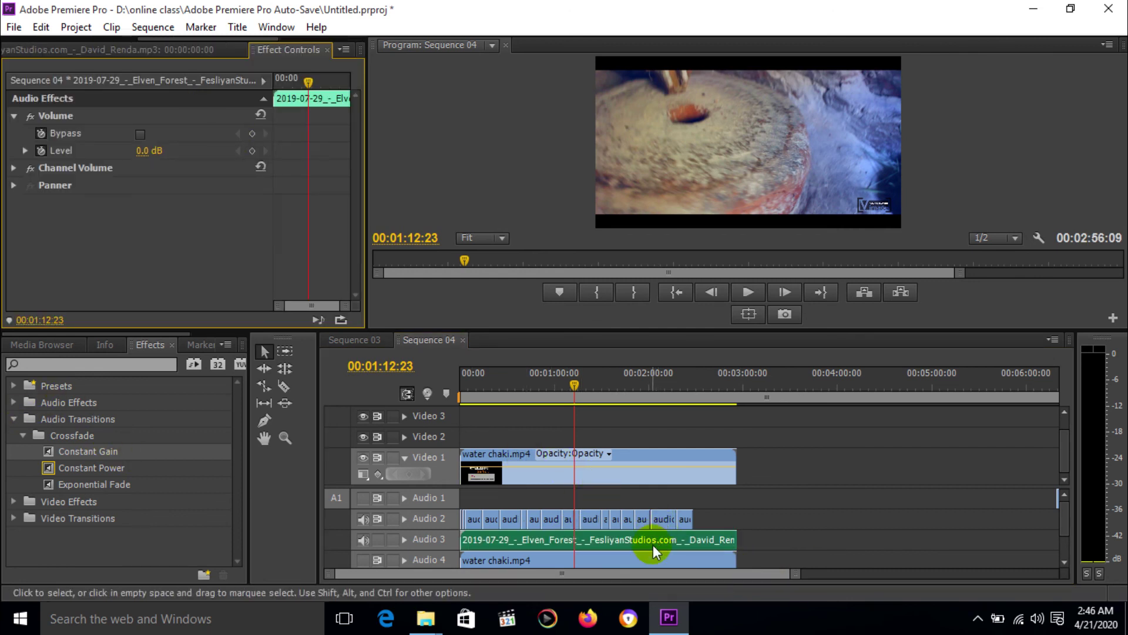
Step: Fade out the Elven Forest music by keyframing its volume Level from 0.0 dB at 00:02:48:02 to -287.5 dB at 00:02:54:22
drag(579, 395, 725, 441)
drag(726, 440, 724, 441)
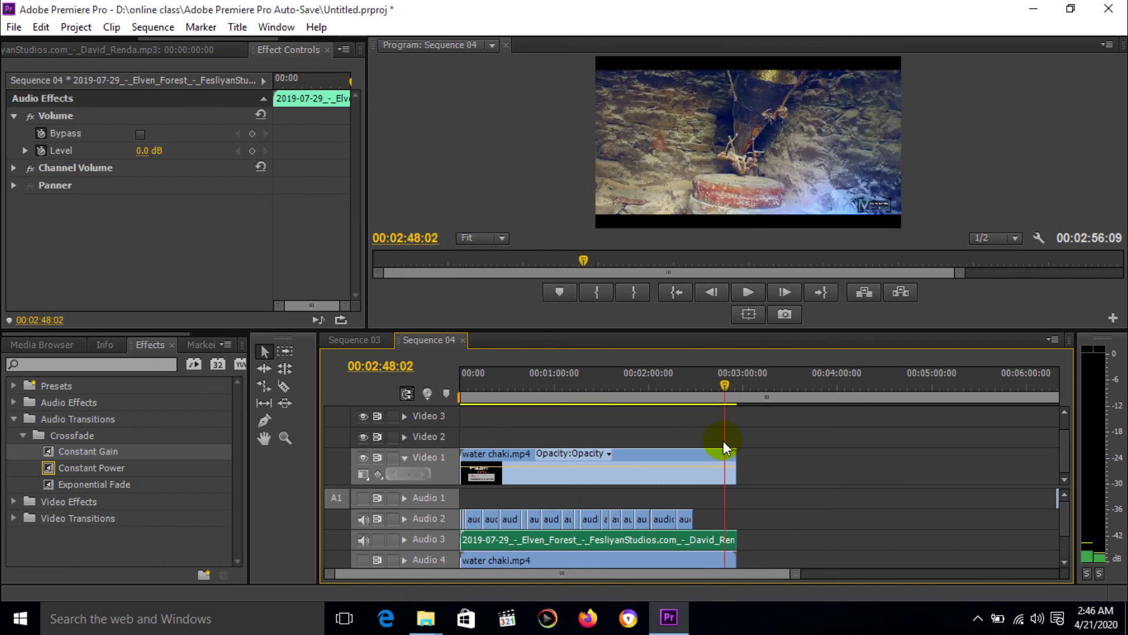
key(space)
drag(725, 441, 723, 441)
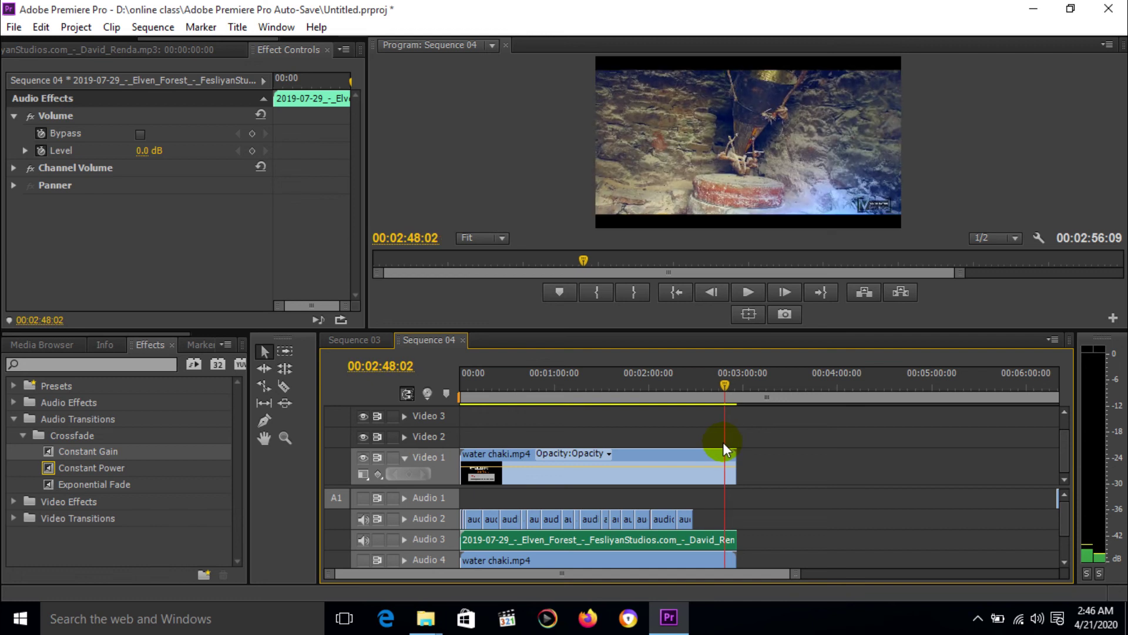
click(43, 150)
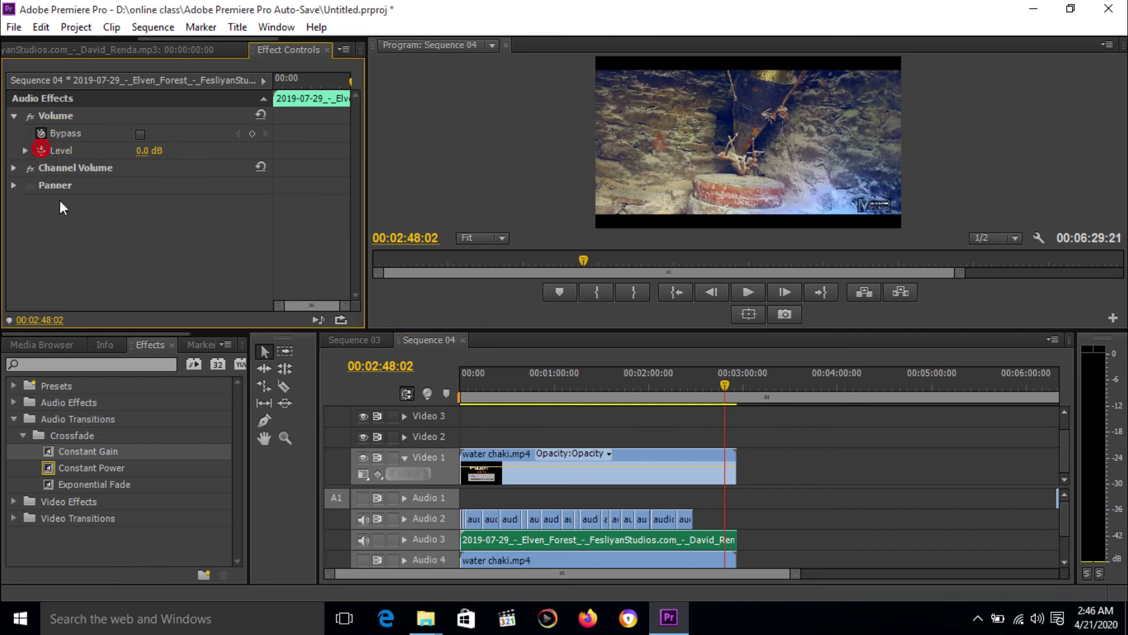
click(40, 148)
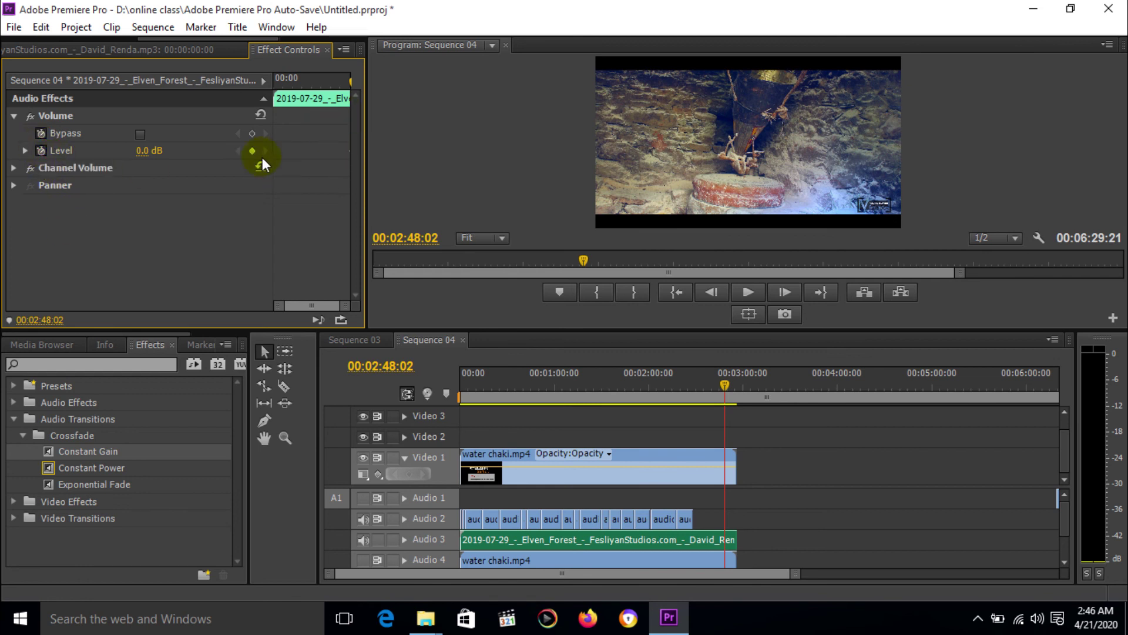
drag(724, 385, 735, 387)
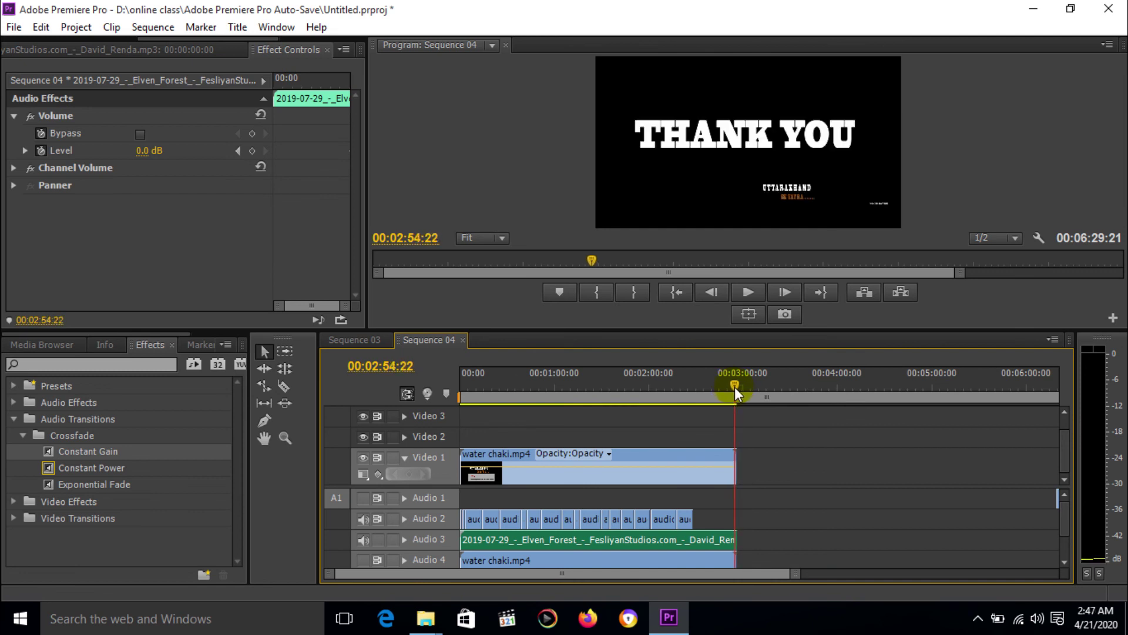
drag(148, 154, 100, 155)
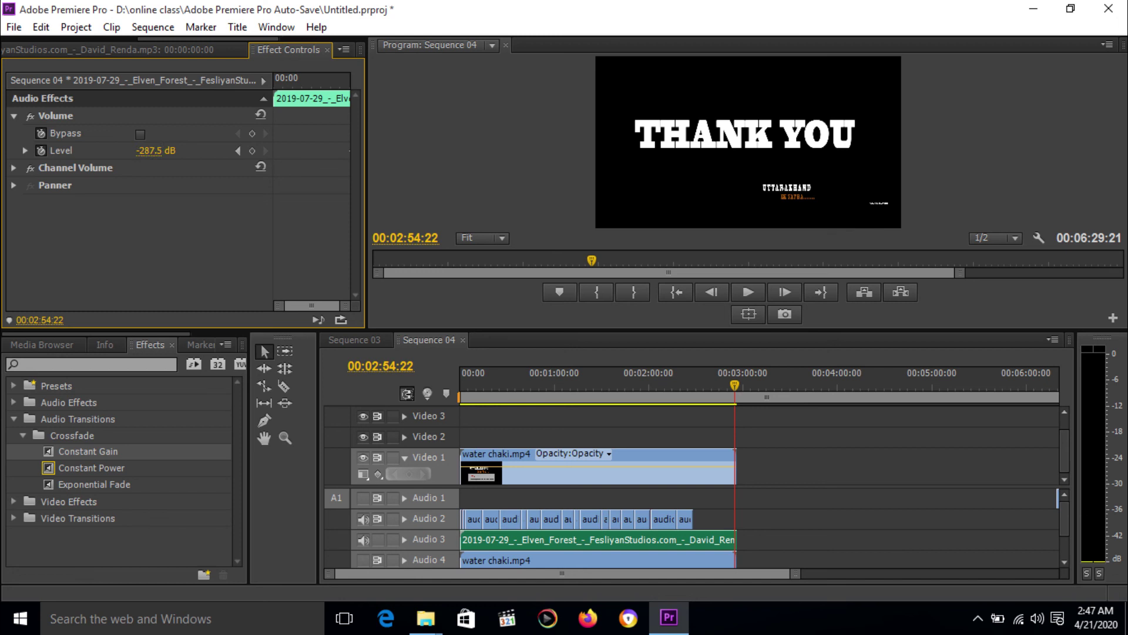